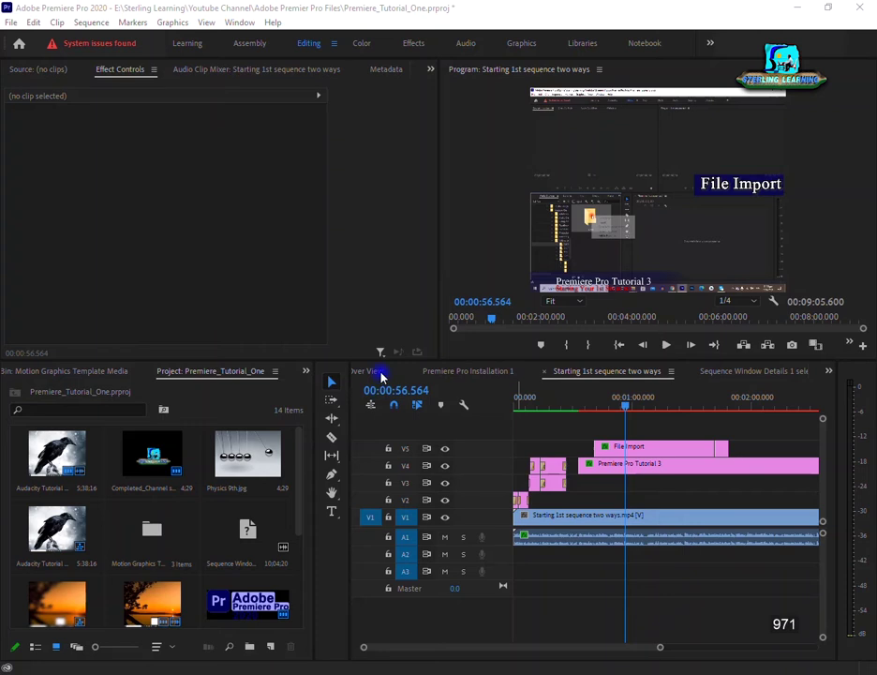
- Switch to the Track Select Forward tool (A), then back to the Selection tool (V)
click(337, 384)
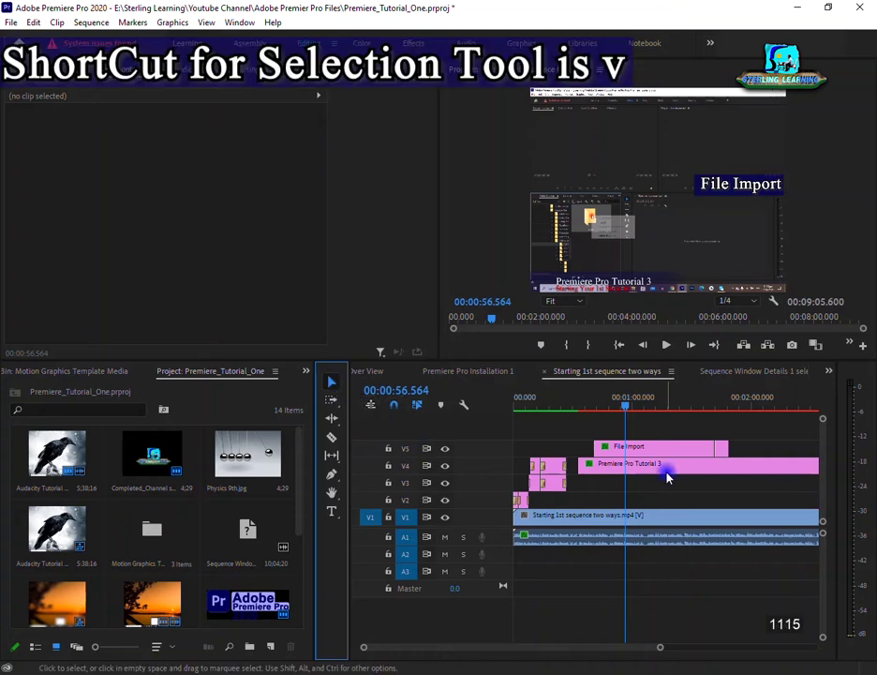
key(a)
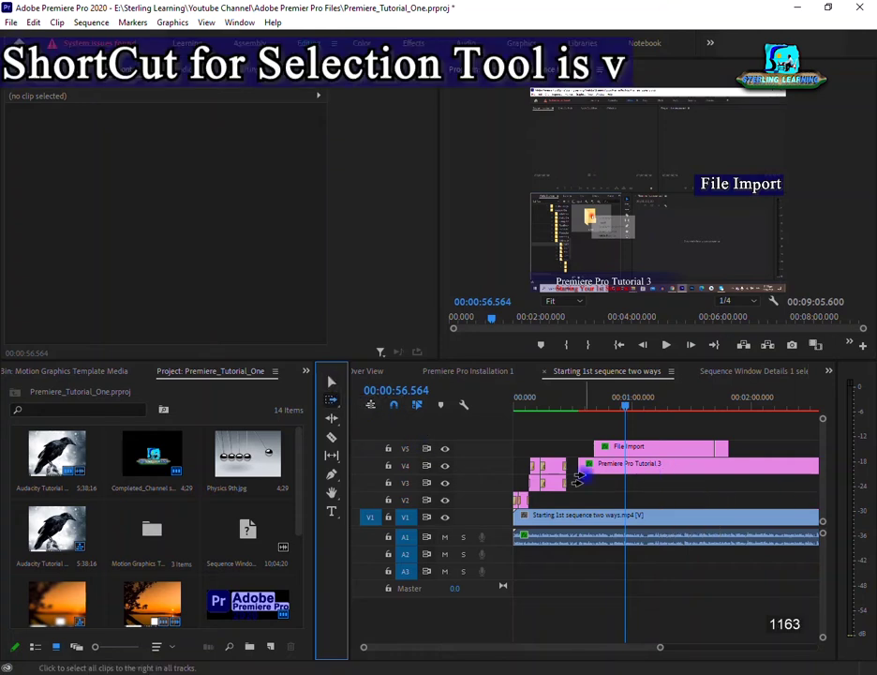
key(v)
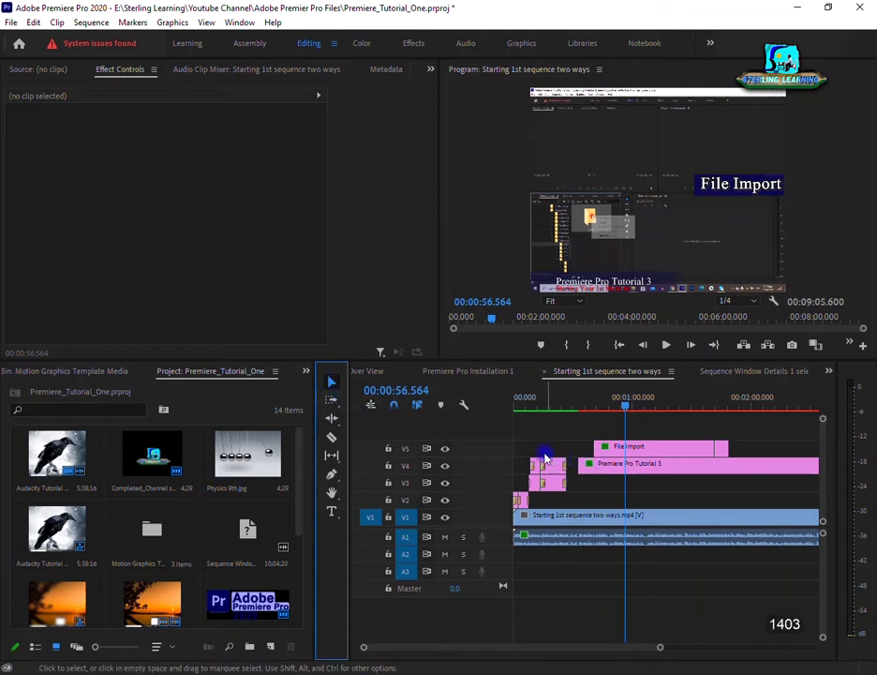
- Move the short clip after File Import up to V6 and back onto V5, twice
click(641, 449)
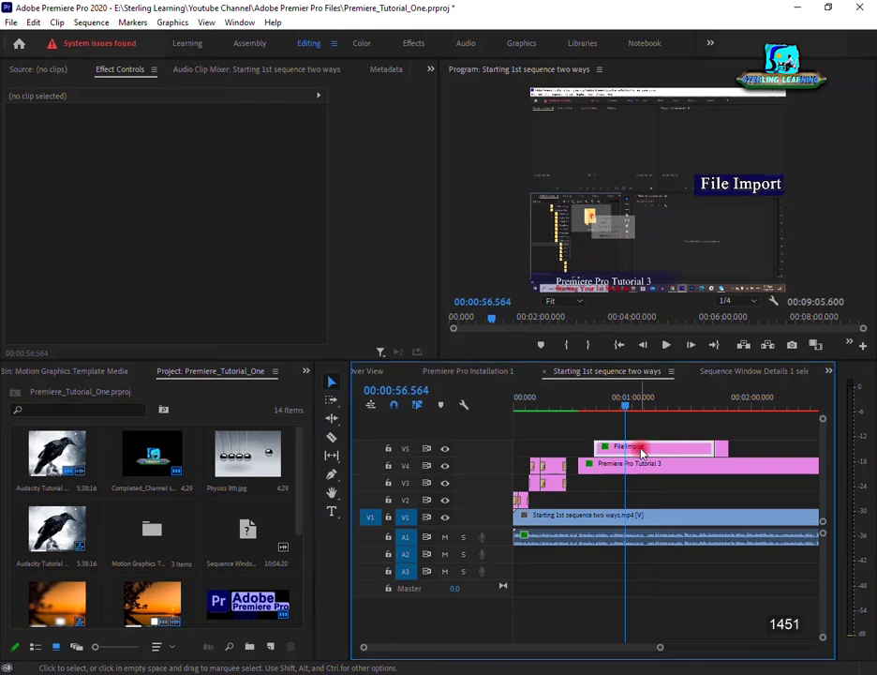
click(724, 449)
drag(722, 451, 736, 456)
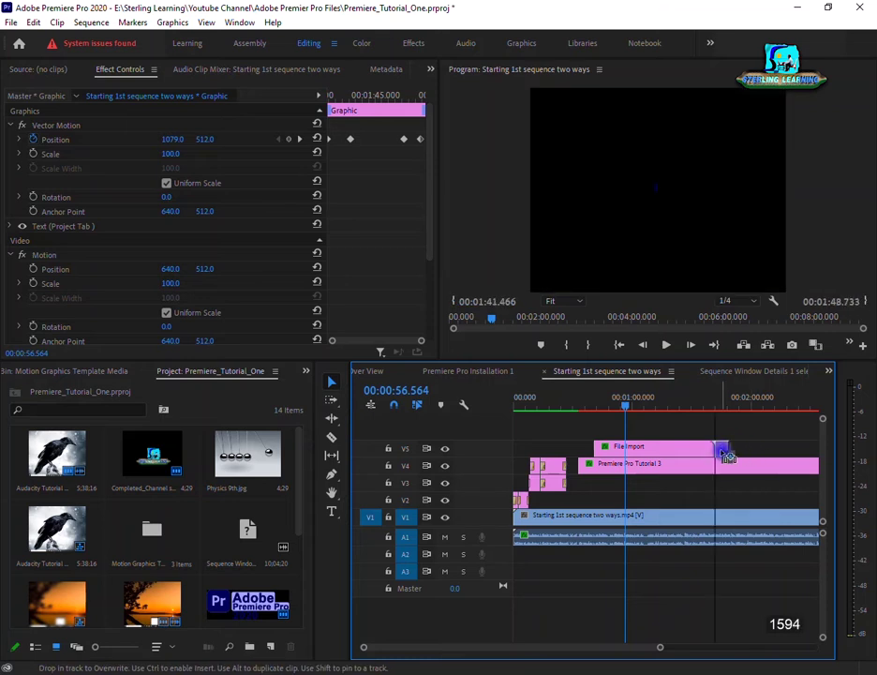
drag(735, 457, 736, 434)
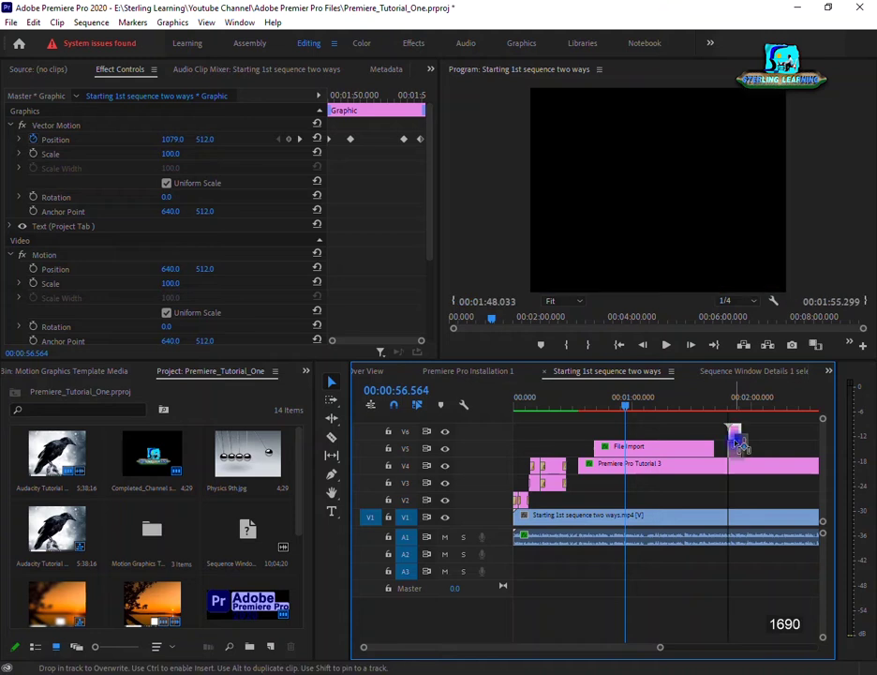
drag(740, 437, 734, 448)
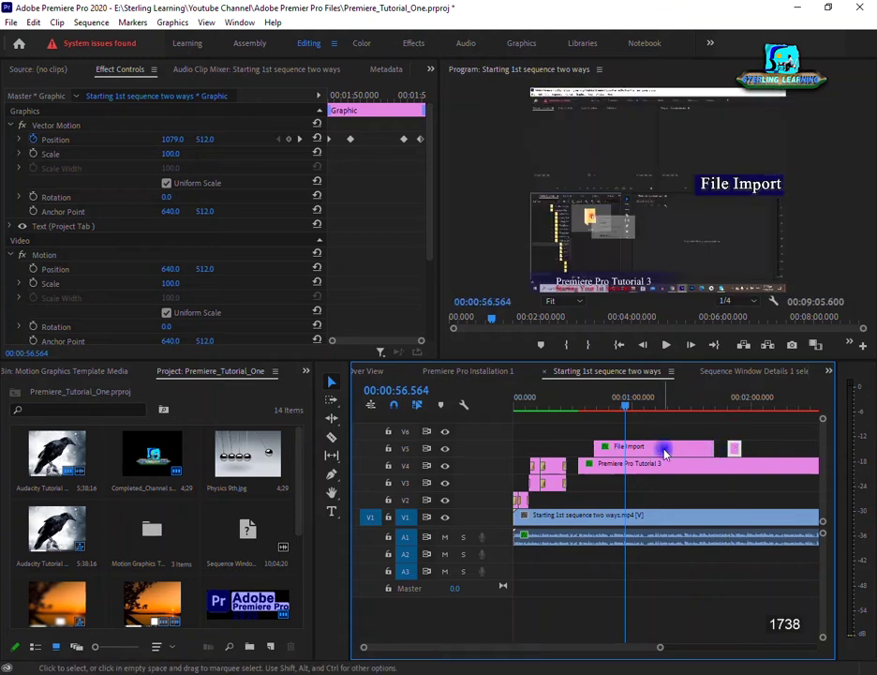
click(734, 450)
drag(689, 450, 695, 454)
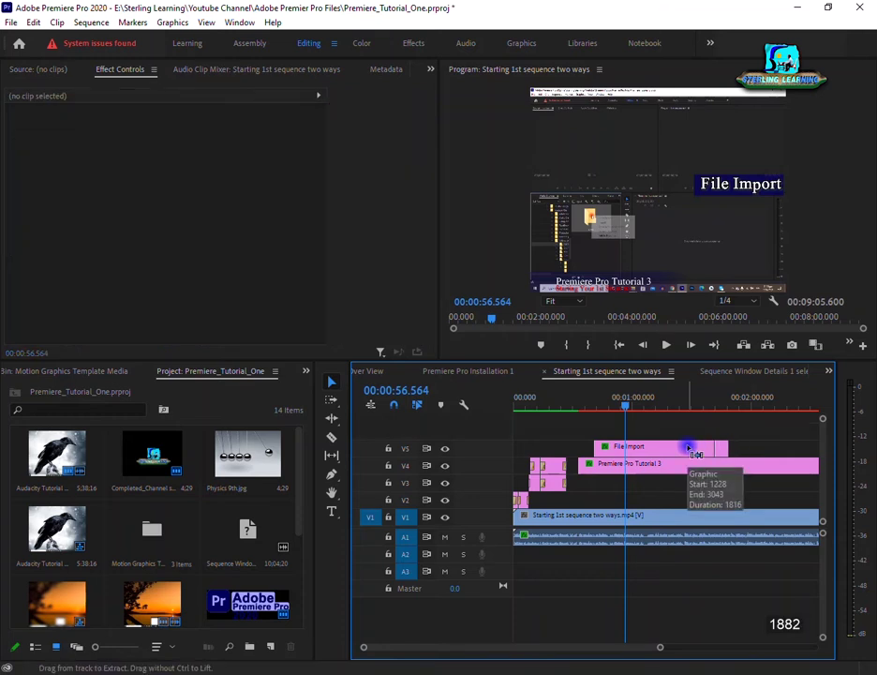
drag(694, 451, 689, 451)
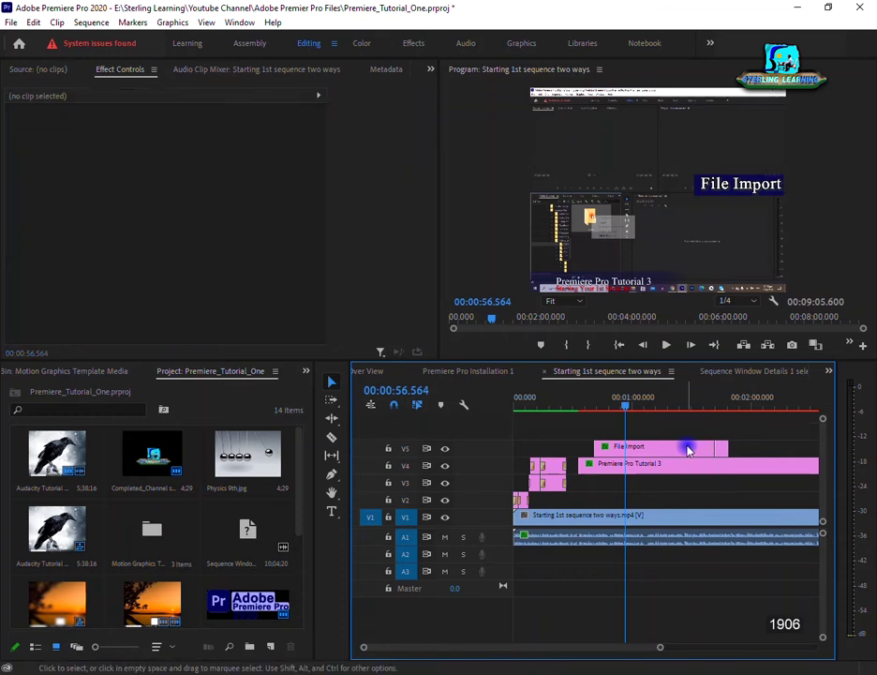
- Select the File Import title, then drag the V1 sequence clip up toward V2 and back down
click(628, 450)
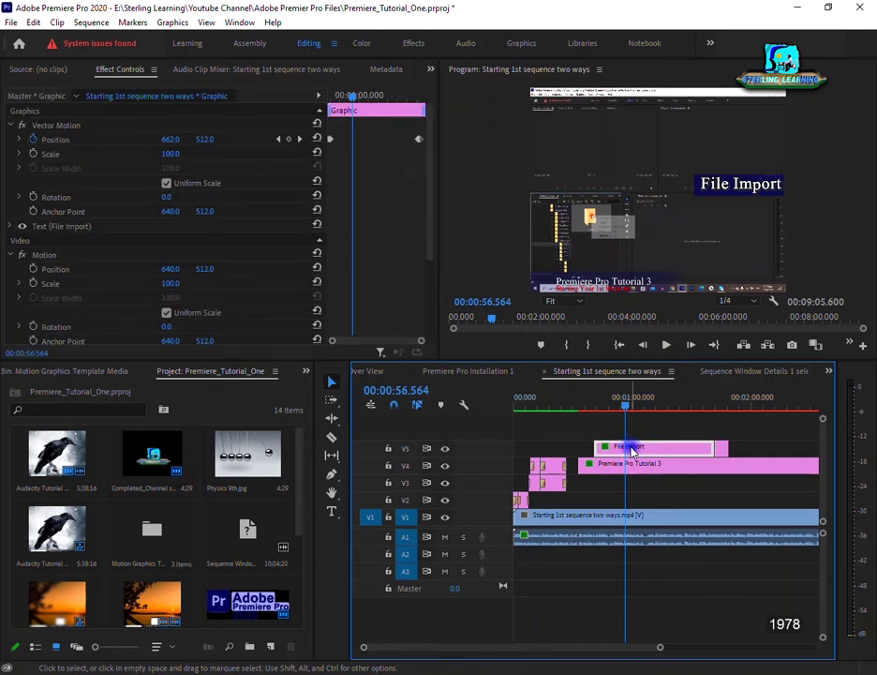
drag(563, 526, 581, 506)
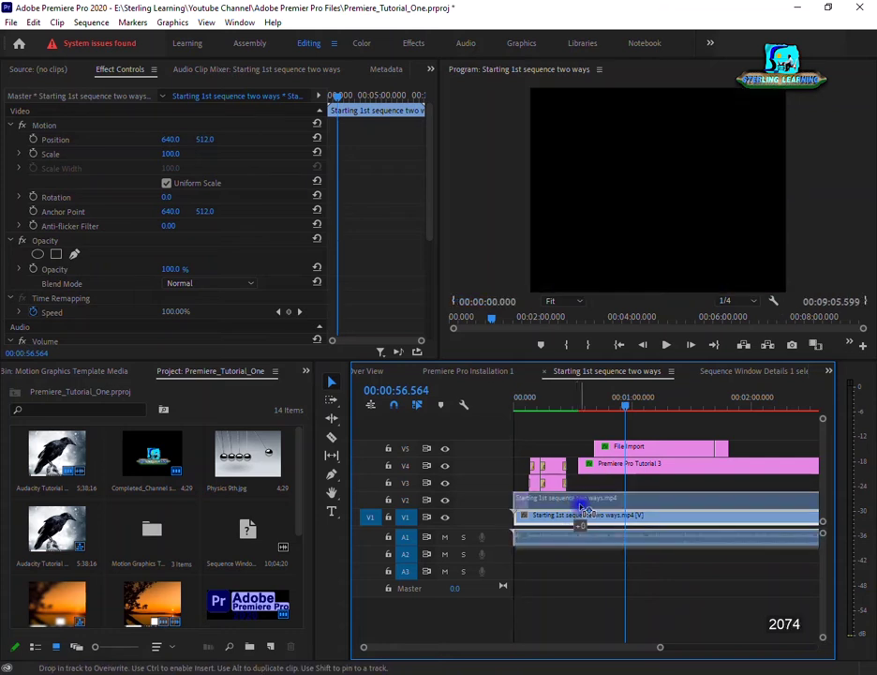
mouse_move(582, 506)
mouse_down()
mouse_move(640, 536)
mouse_move(577, 535)
mouse_up()
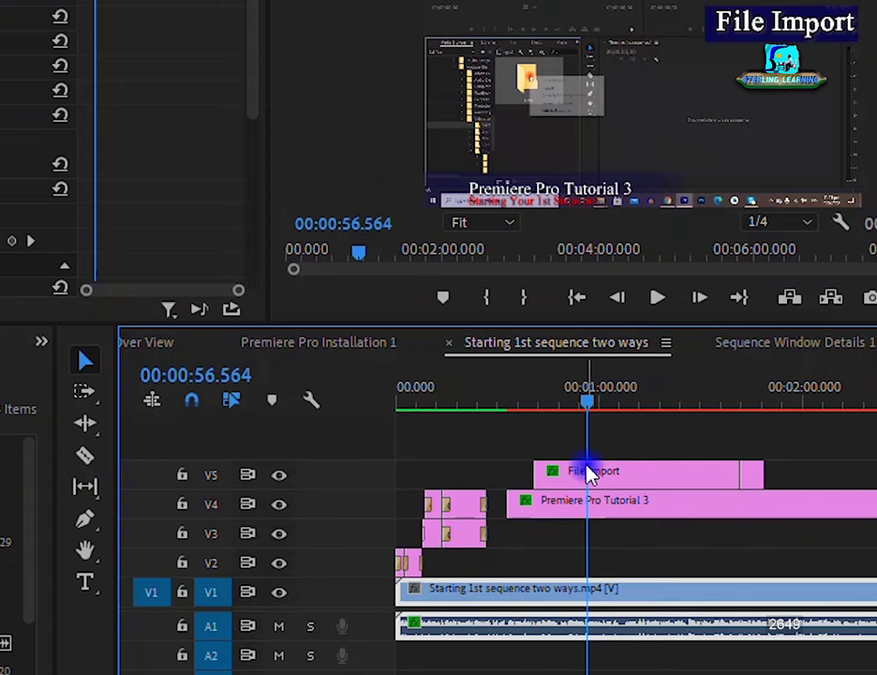
- Trim the Premiere Pro Tutorial 3 title's start on V4 later, just after the V3 clips
click(514, 503)
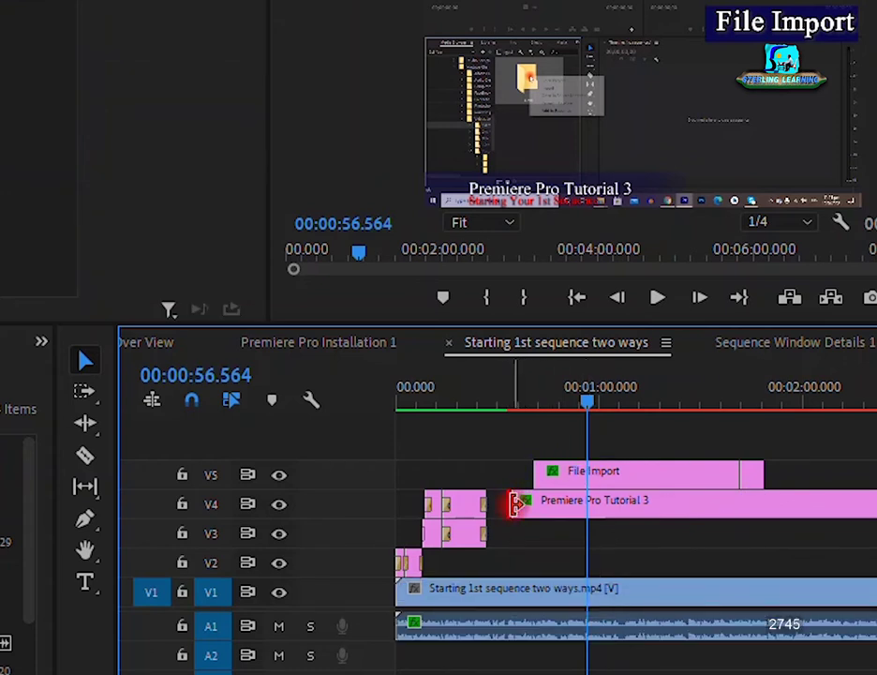
mouse_move(514, 503)
mouse_down()
mouse_move(600, 511)
mouse_move(582, 533)
mouse_move(513, 535)
mouse_up()
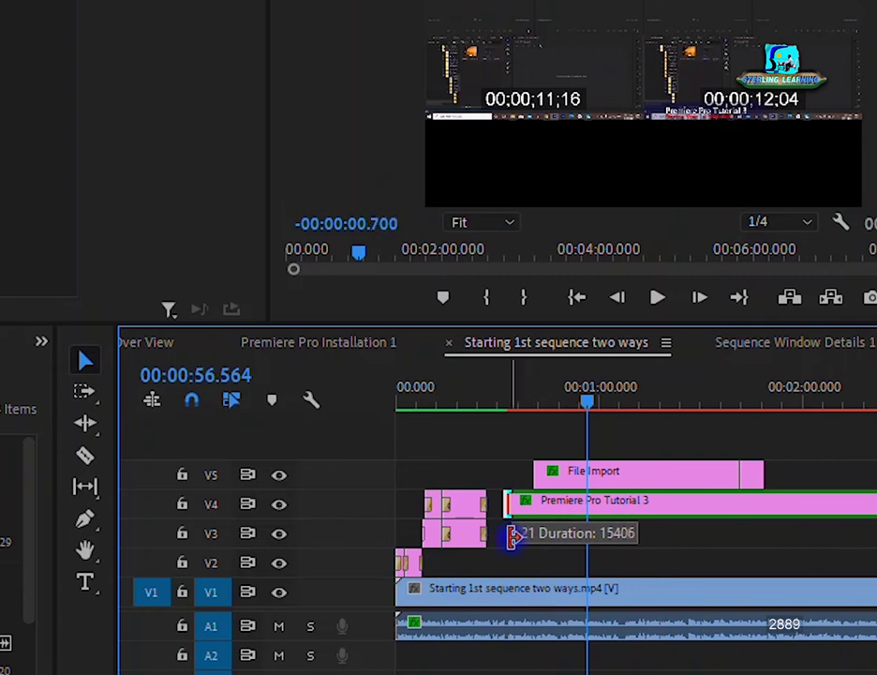
drag(514, 535, 514, 535)
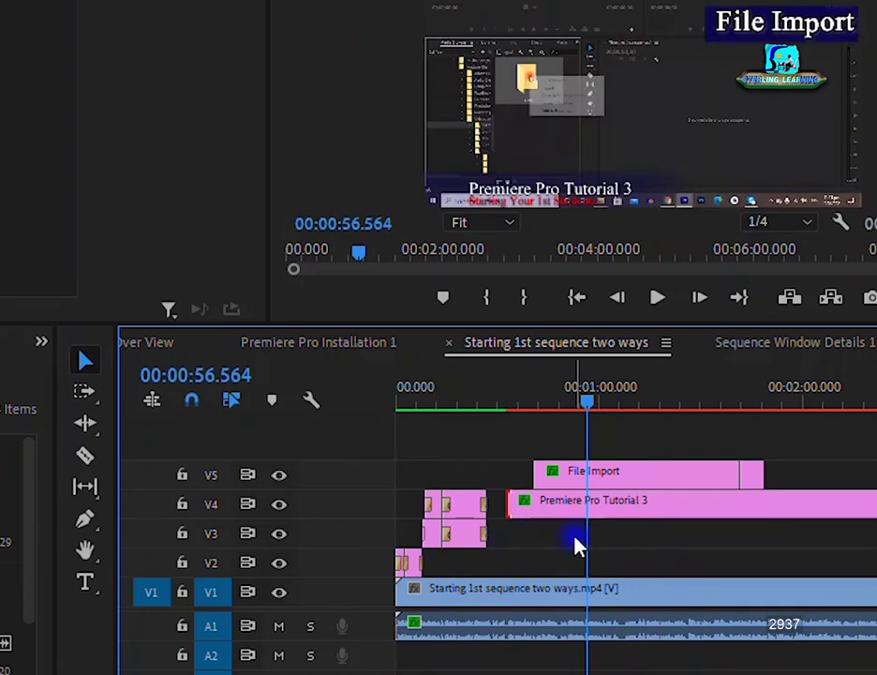
click(661, 513)
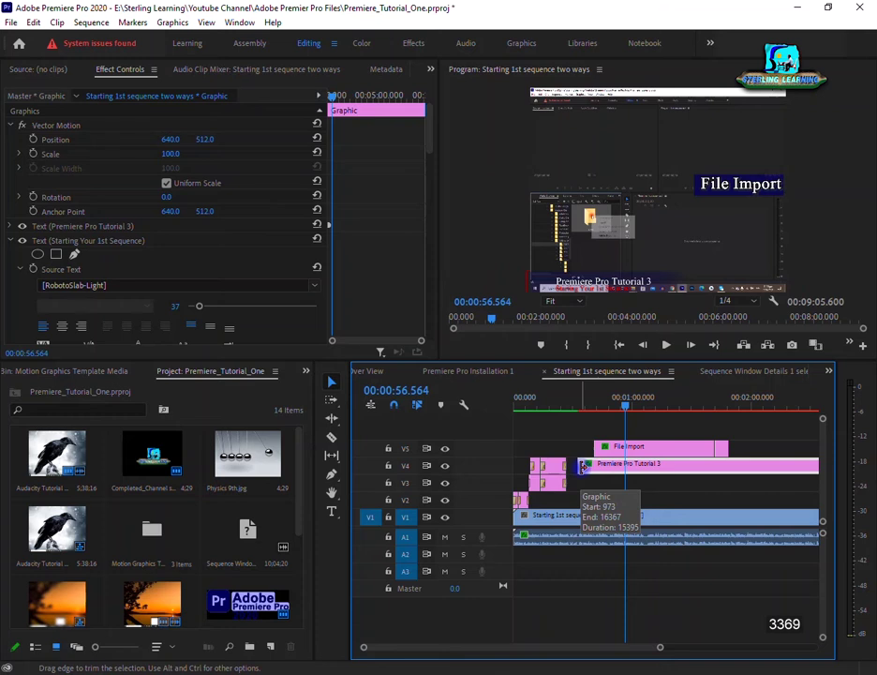
- Trim the Tutorial 3 title's start slightly earlier and zoom out the timeline
drag(581, 466, 577, 467)
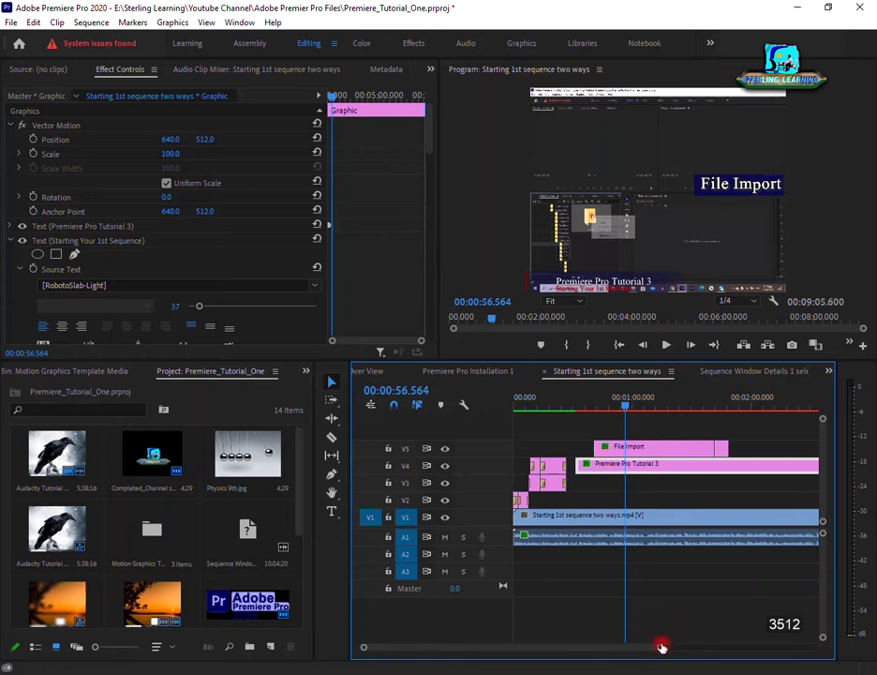
drag(662, 647, 756, 646)
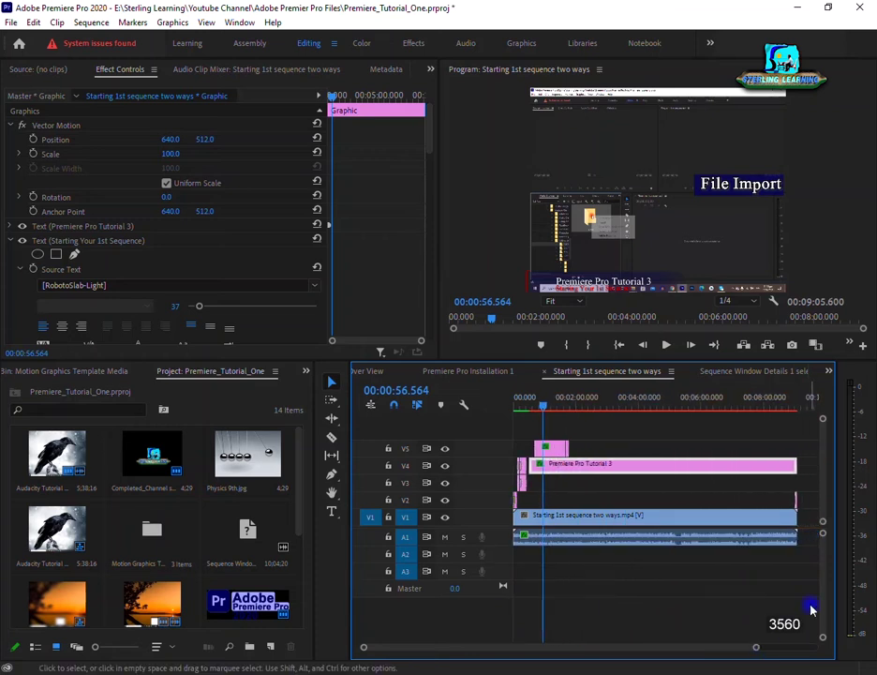
drag(797, 518, 809, 518)
- Shorten the V1 sequence clip's end, then extend it back to its full media length
click(766, 522)
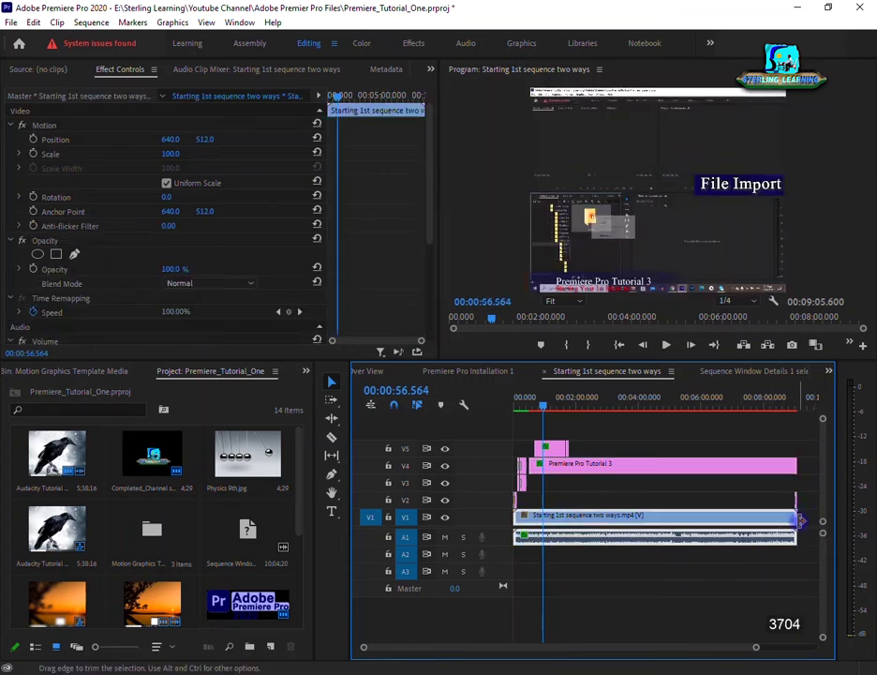
drag(792, 518, 731, 518)
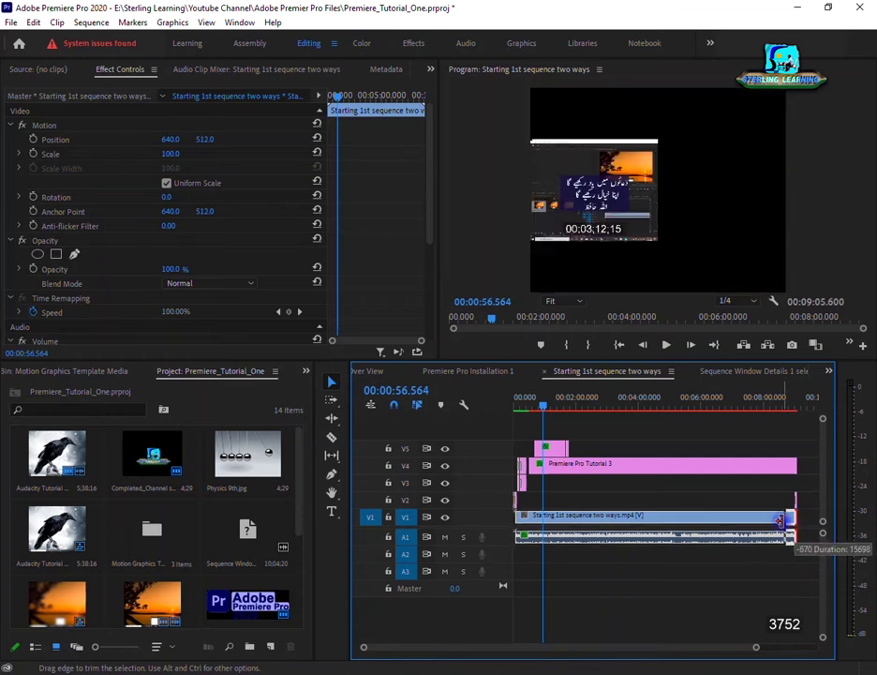
mouse_move(731, 519)
mouse_down()
mouse_move(698, 521)
mouse_move(803, 533)
mouse_up()
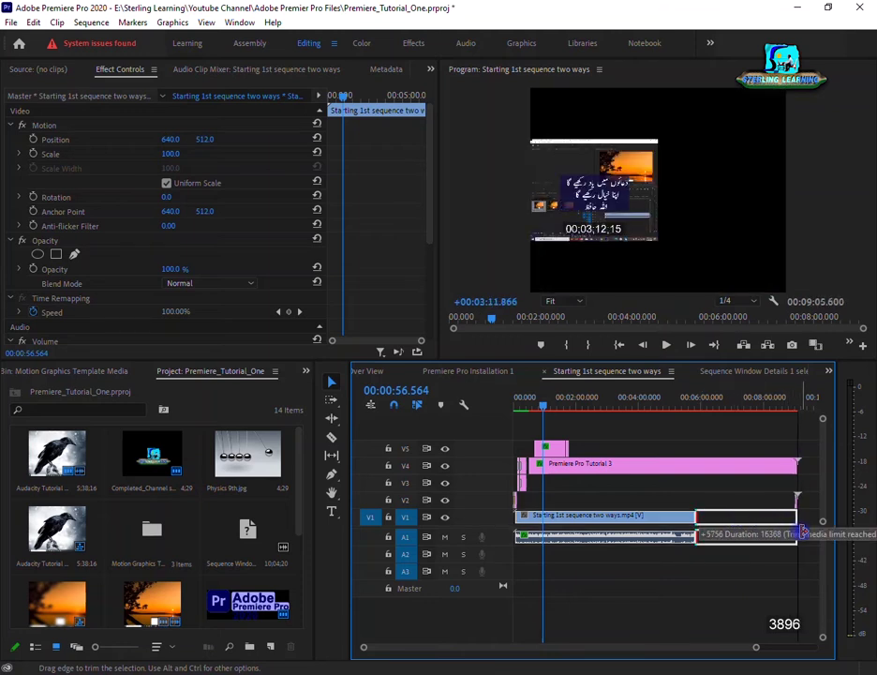
drag(803, 533, 797, 533)
click(728, 583)
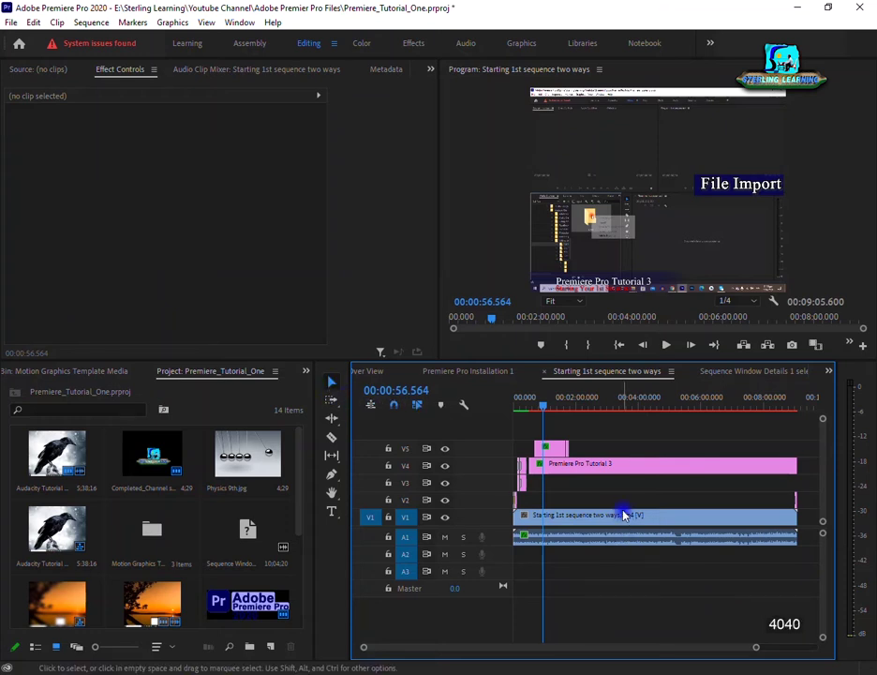
click(583, 465)
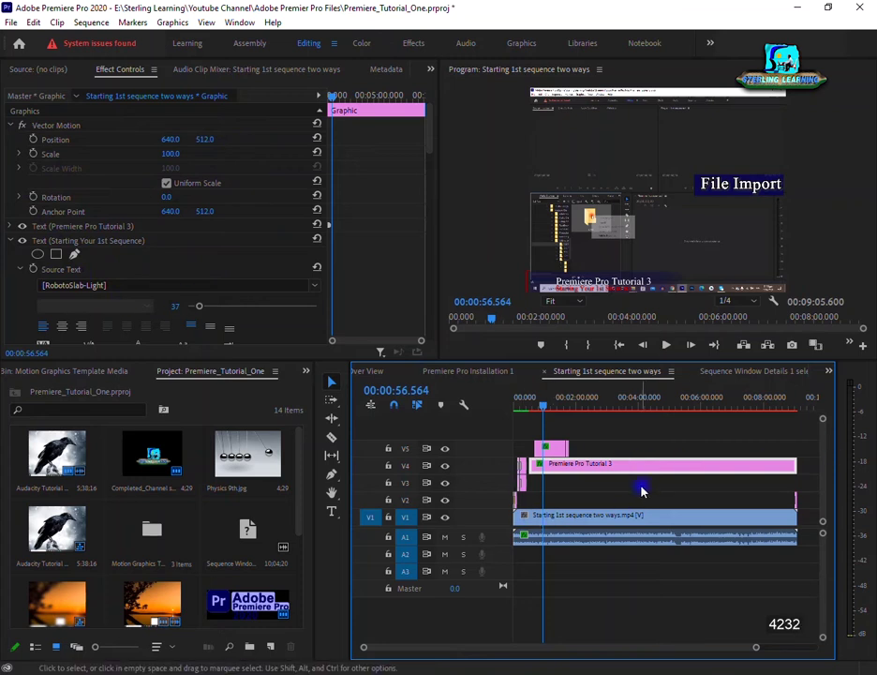
- Reselect the Premiere Pro Tutorial 3 title and set V1 as the source patch target
click(472, 354)
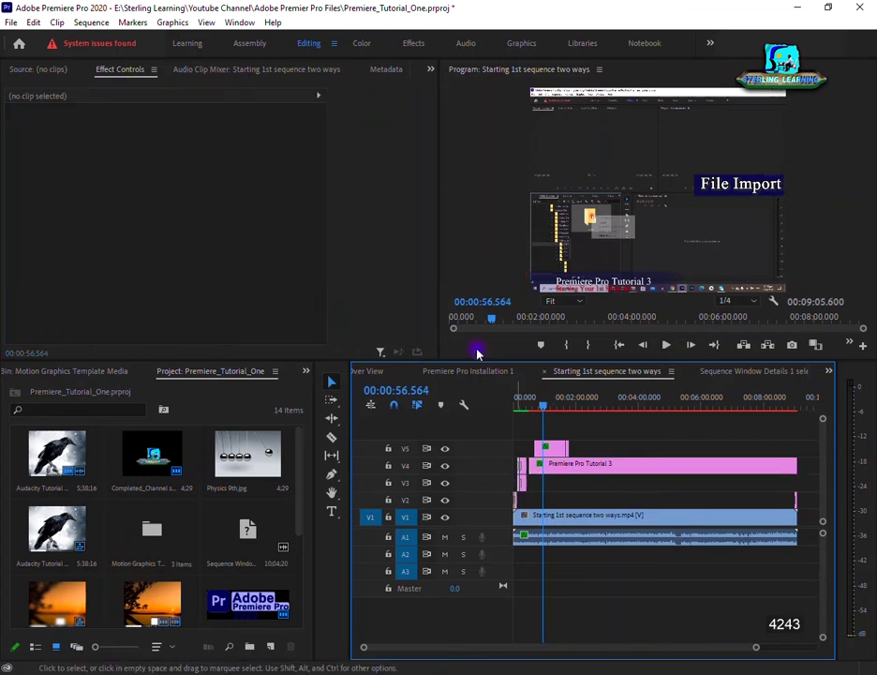
click(636, 468)
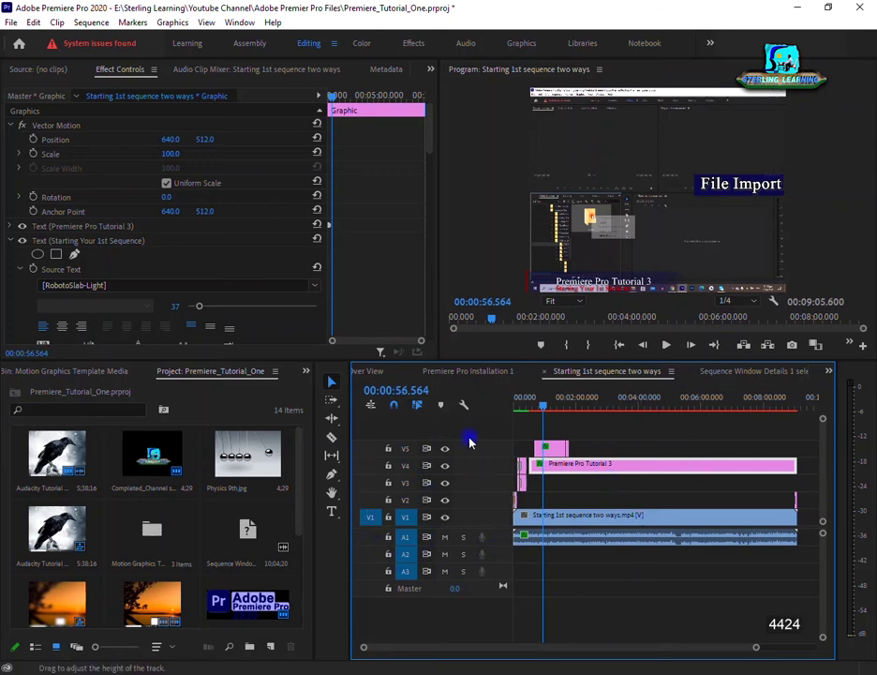
click(368, 517)
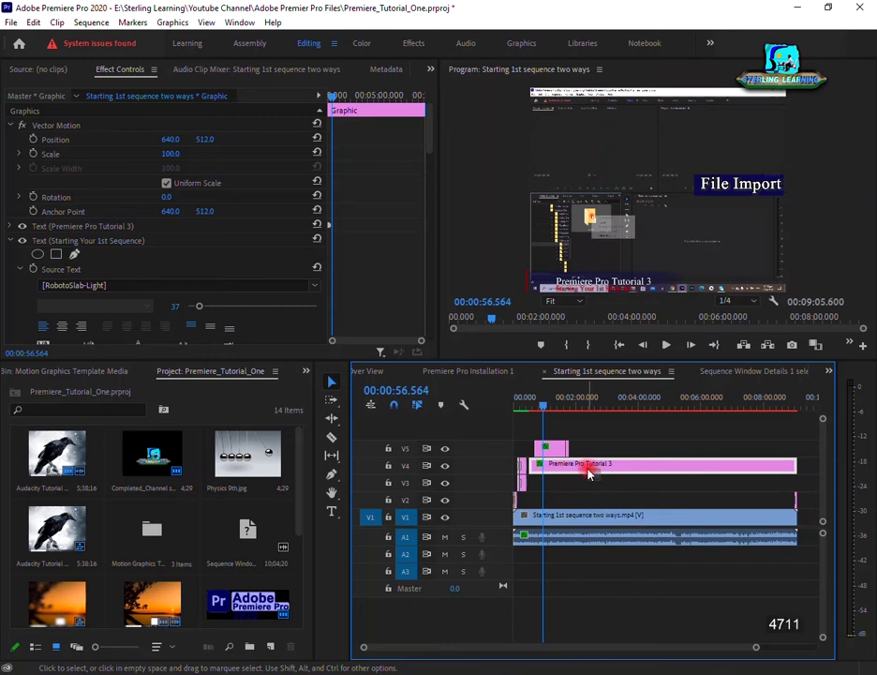
- Drag the Tutorial 3 title down to V3 and the main video clip up onto V4
drag(588, 474, 589, 489)
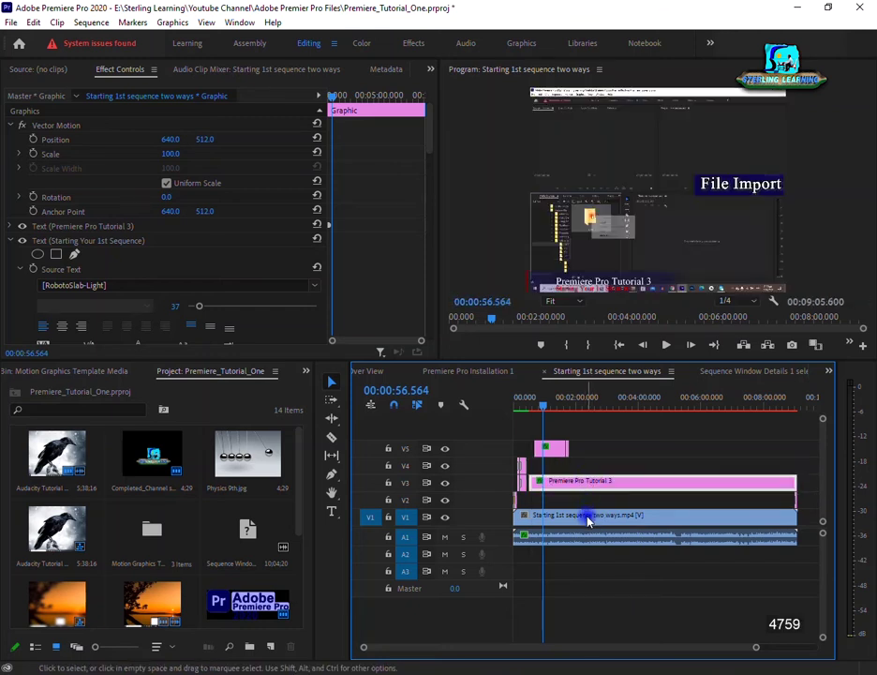
drag(588, 522, 595, 493)
drag(592, 469, 591, 466)
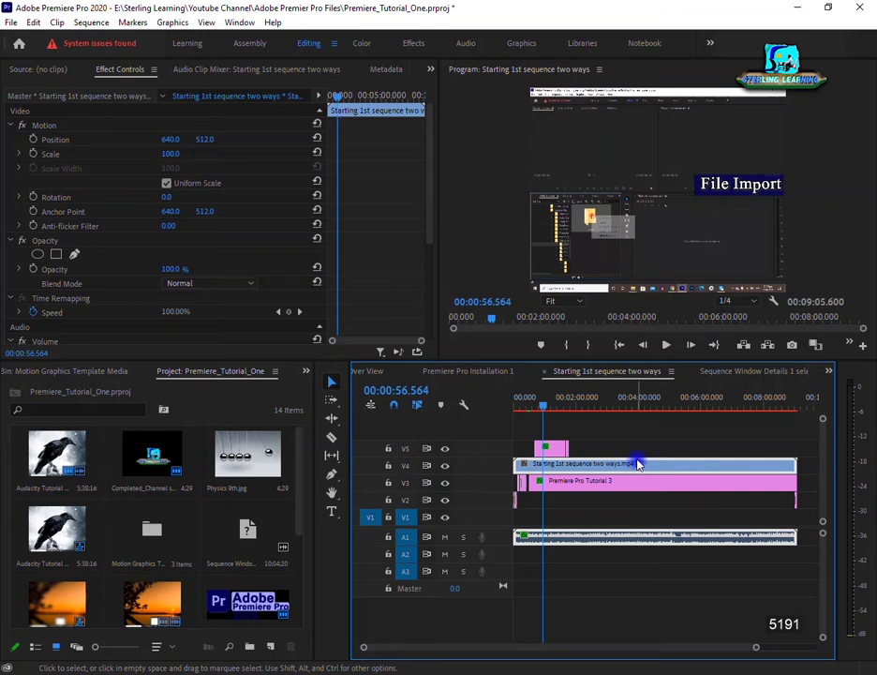
- Return the main video to V1 and switch to the Sequence Window Details 1 selection tools sequence
key(alt+Down)
key(alt+Down)
key(alt+Down)
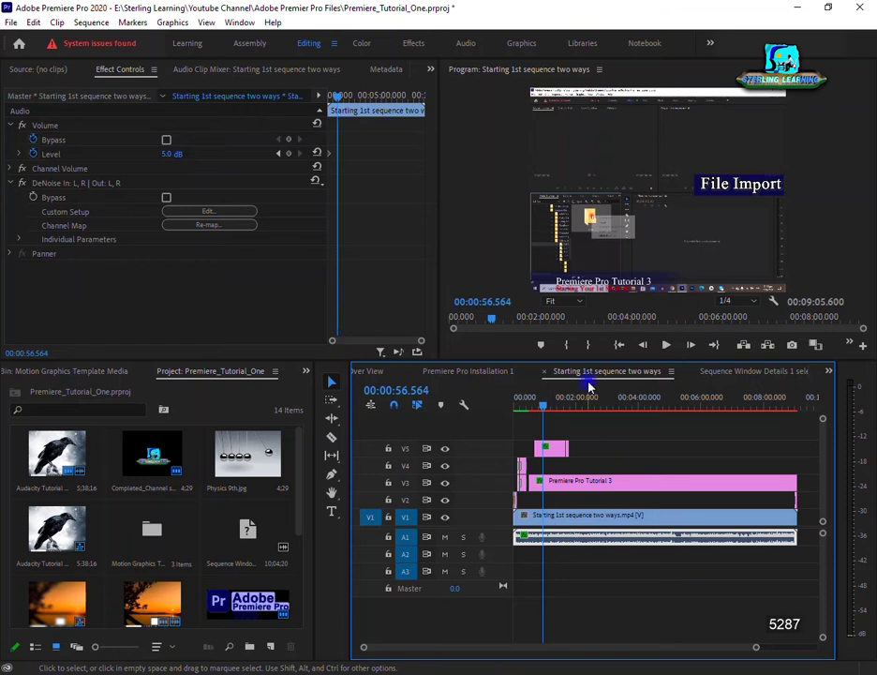
click(742, 373)
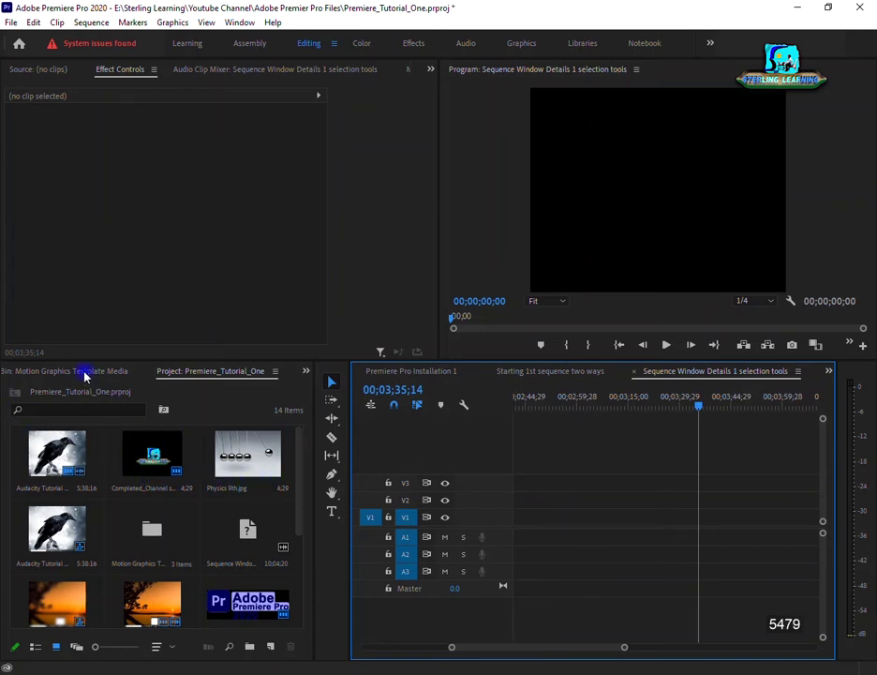
click(85, 372)
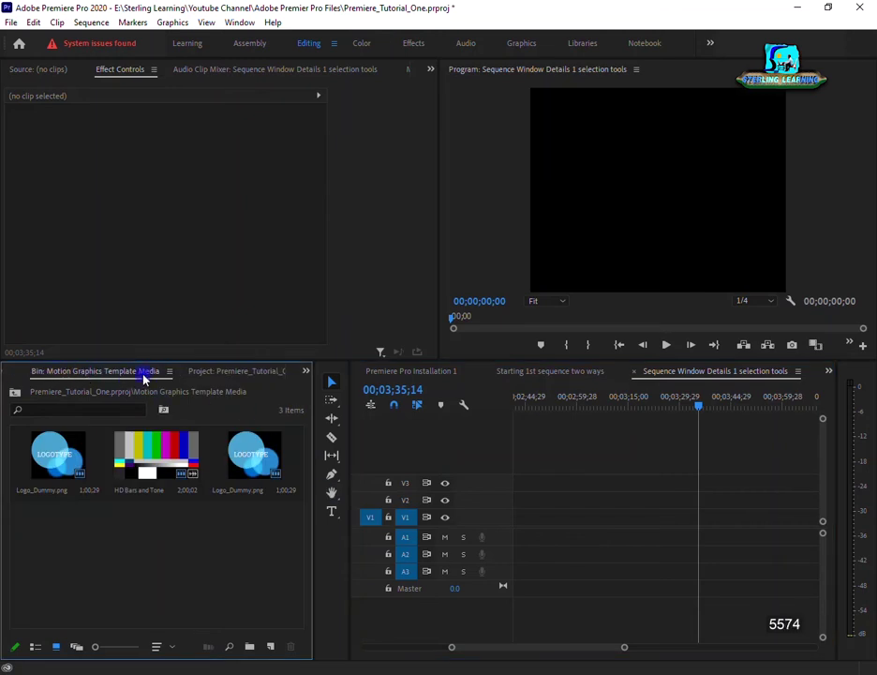
click(215, 372)
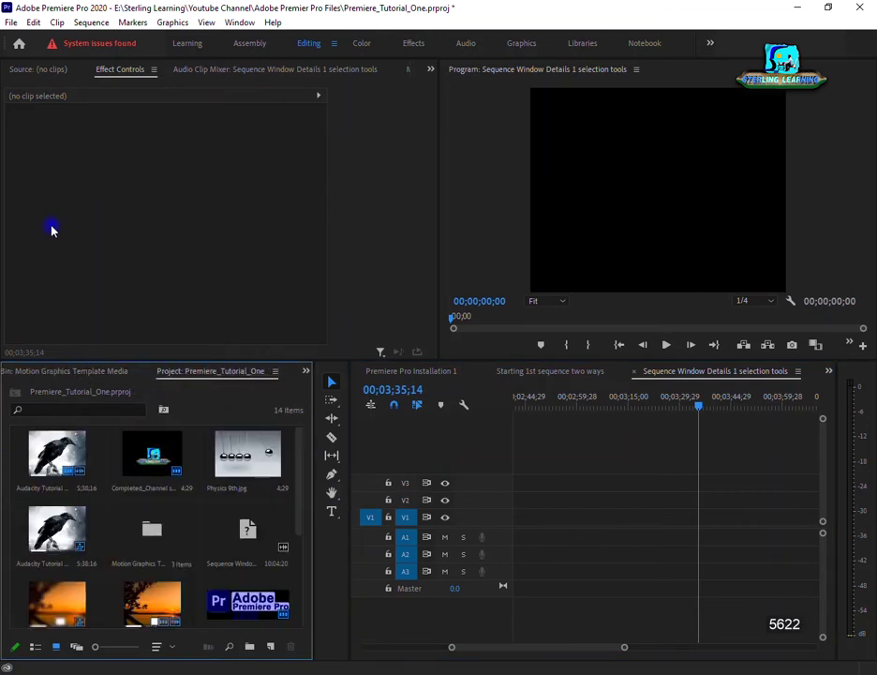
- Bring up the Media Browser from the panel group's overflow menu
click(305, 371)
click(323, 388)
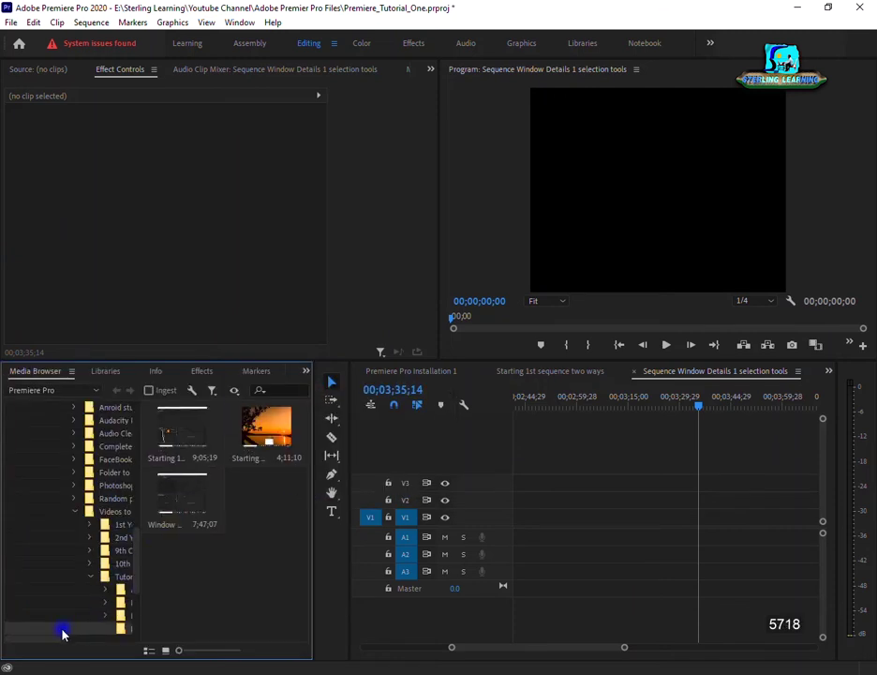
scroll(62, 633, down, 3)
scroll(49, 645, right, 2)
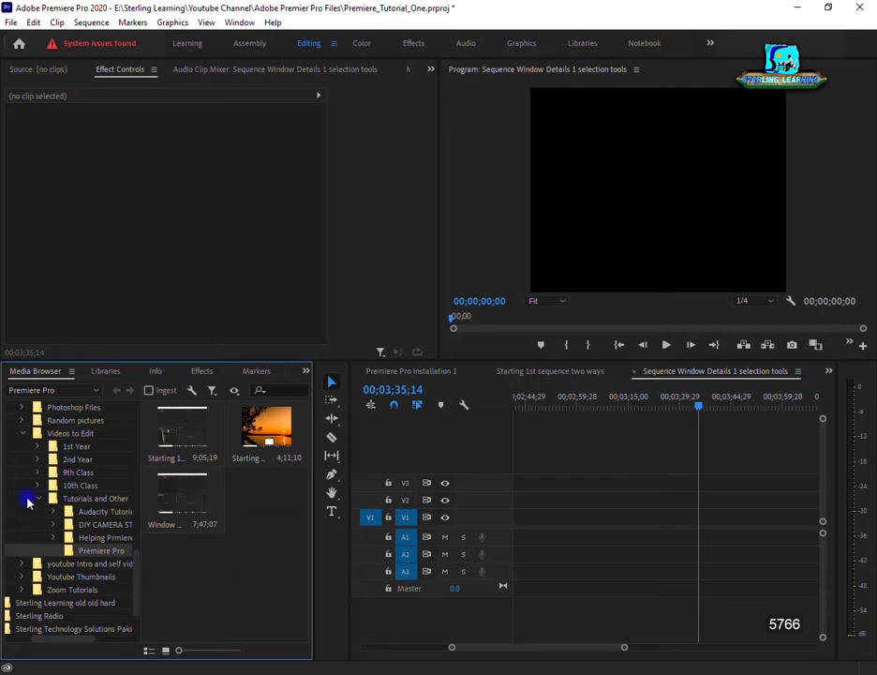
scroll(29, 506, up, 2)
- Navigate to the Helping Premiere folder and select the Beach, Feet, Forest and Walking clips
click(54, 537)
click(65, 589)
click(98, 579)
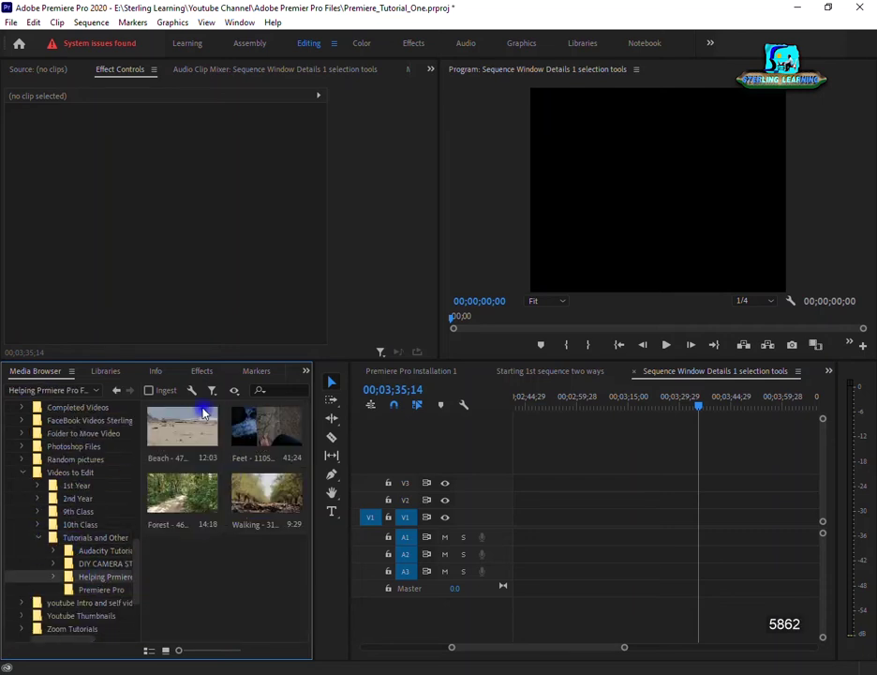
click(200, 417)
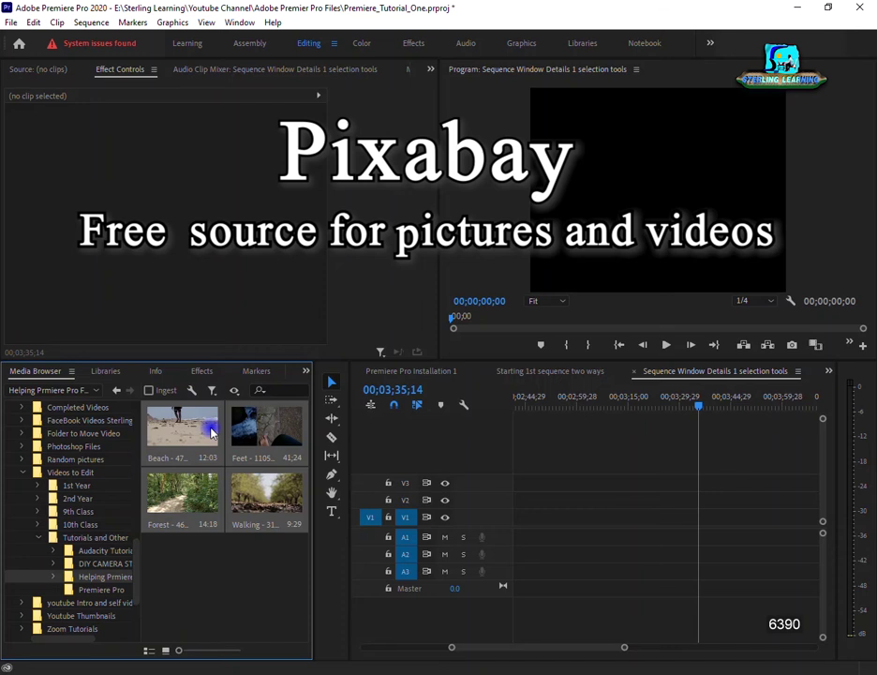
right_click(252, 504)
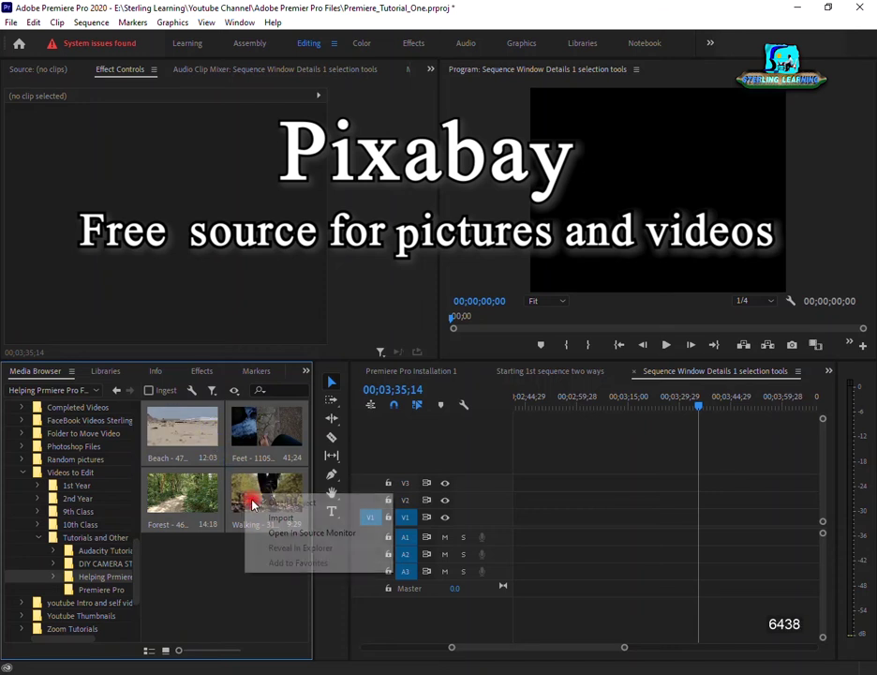
- Import the four stock clips, put Walking on V1, and match the sequence to its settings
click(245, 518)
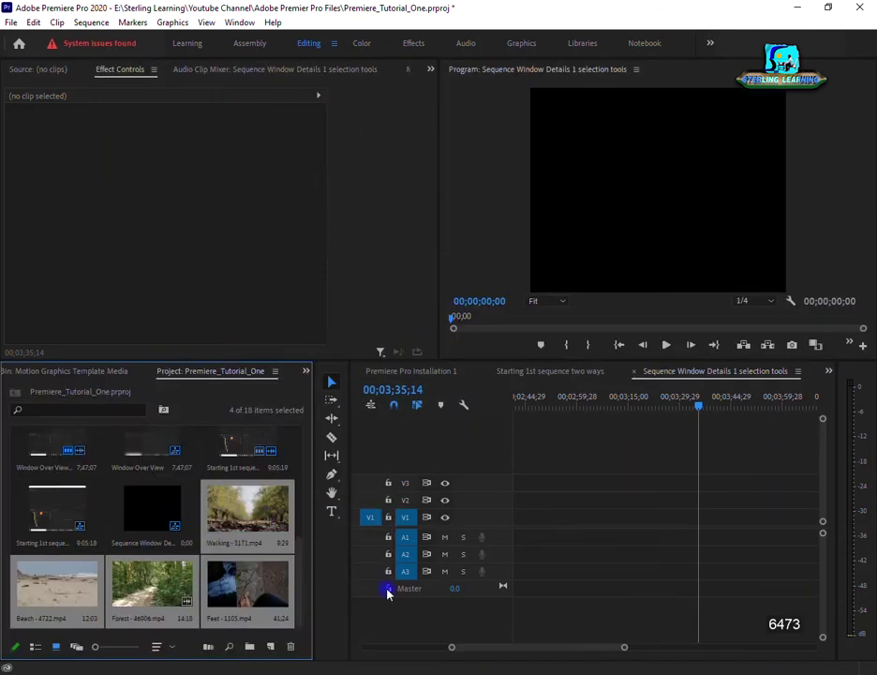
click(258, 519)
mouse_move(263, 521)
mouse_down()
mouse_move(544, 523)
mouse_move(530, 522)
mouse_up()
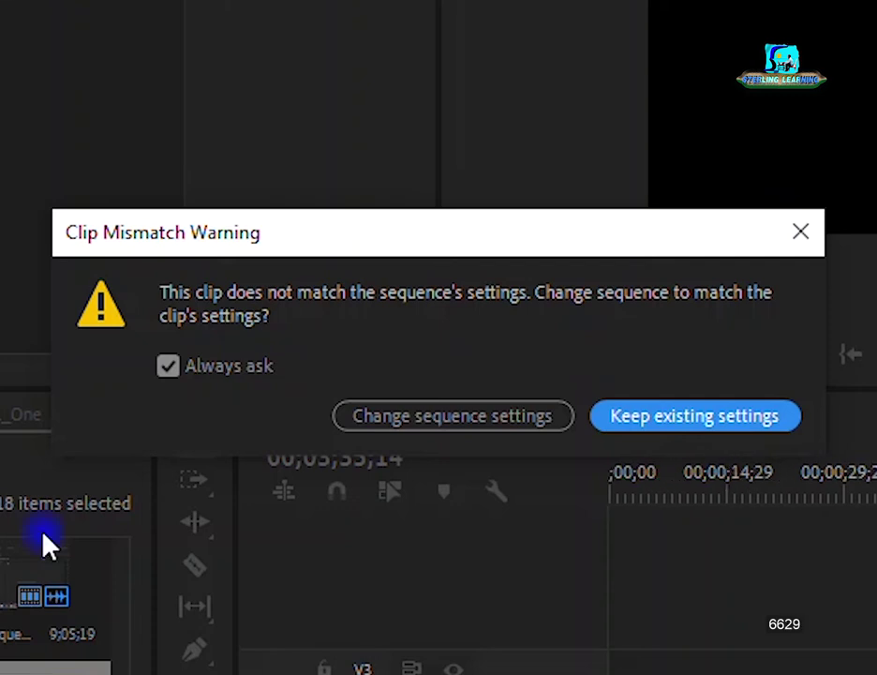
click(453, 415)
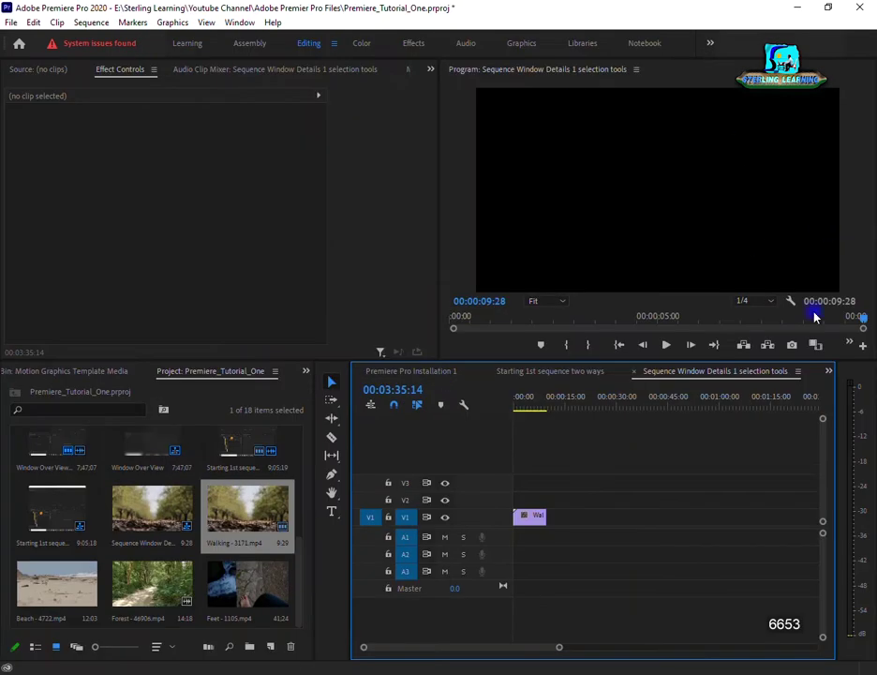
- Play the Walking clip, then add Beach and Feet after it on V1
click(665, 344)
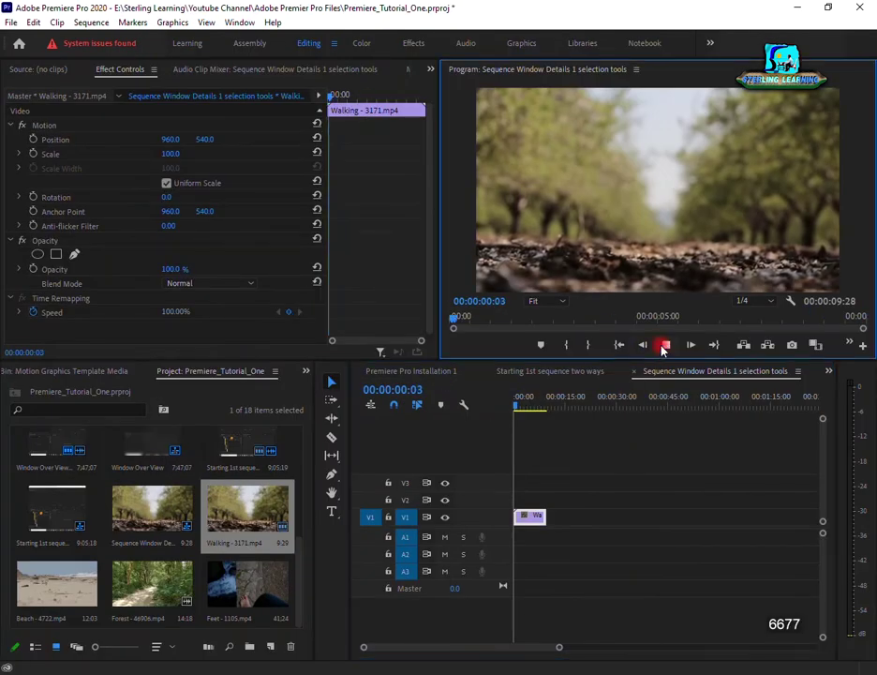
drag(559, 647, 493, 647)
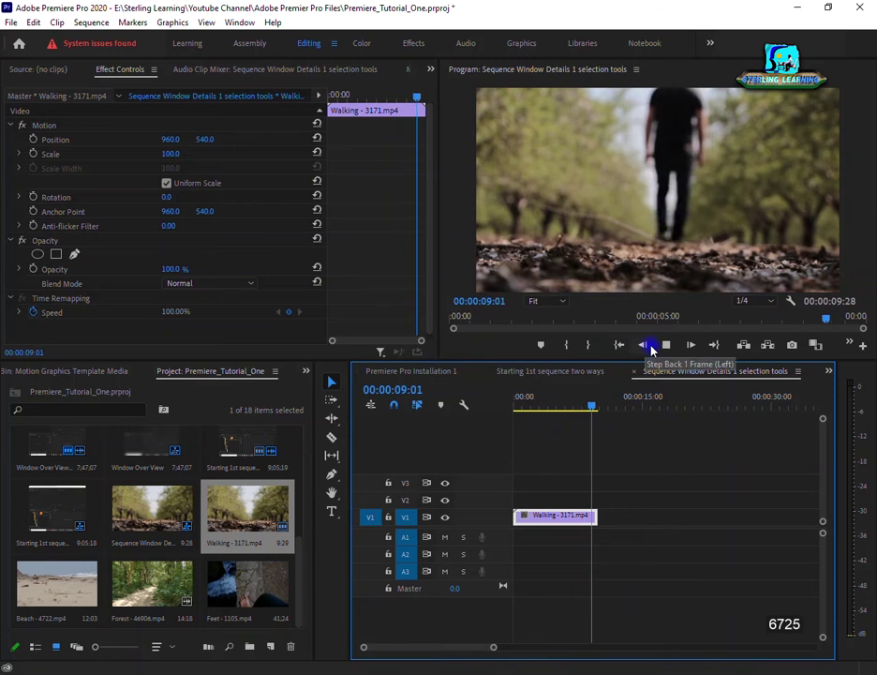
click(630, 528)
drag(52, 588, 606, 520)
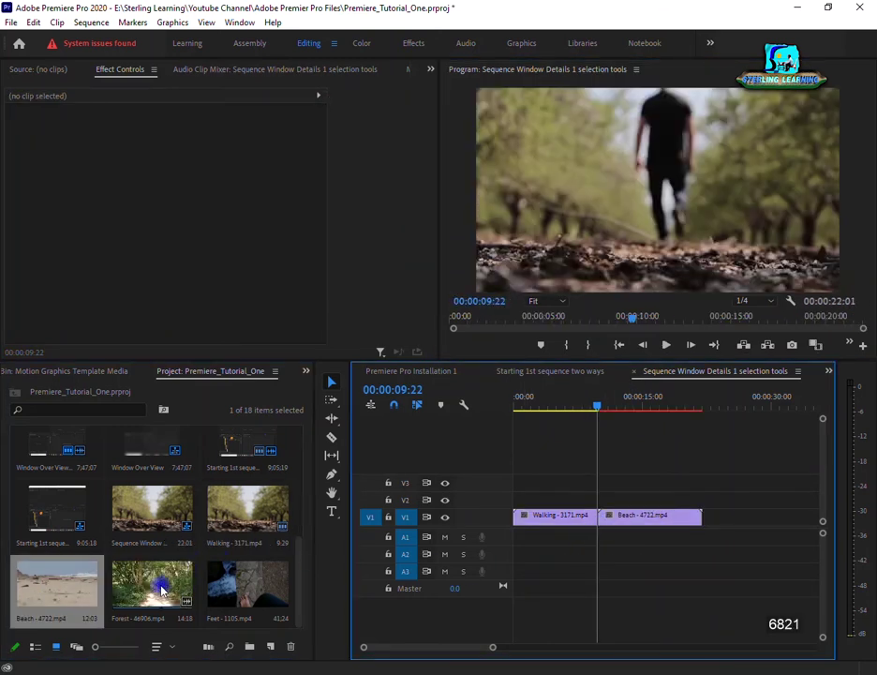
mouse_move(239, 582)
mouse_down()
mouse_move(727, 529)
mouse_move(702, 523)
mouse_up()
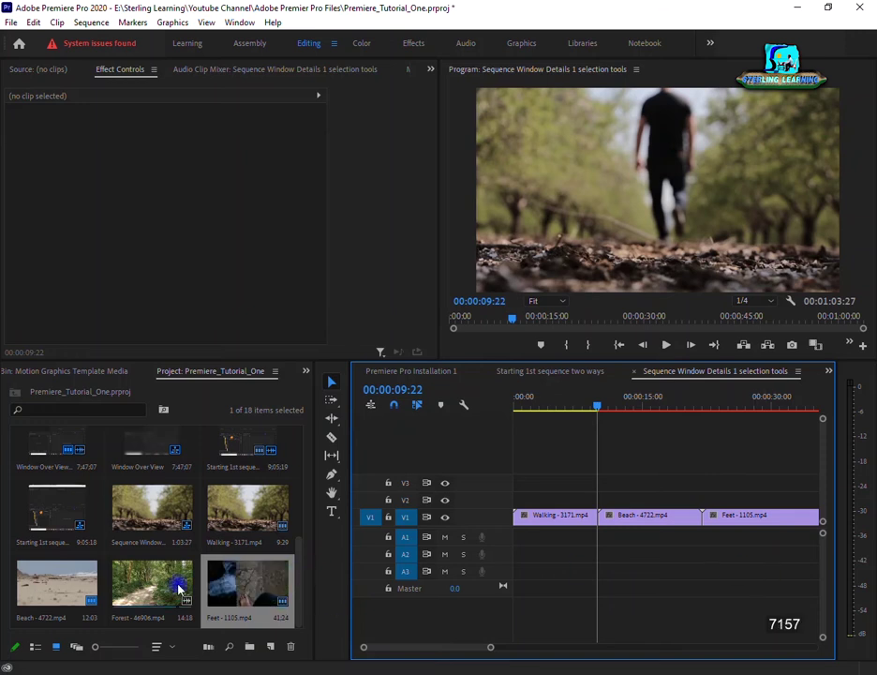
- Add Forest after Feet on V1 and return the playhead to the sequence start
click(145, 583)
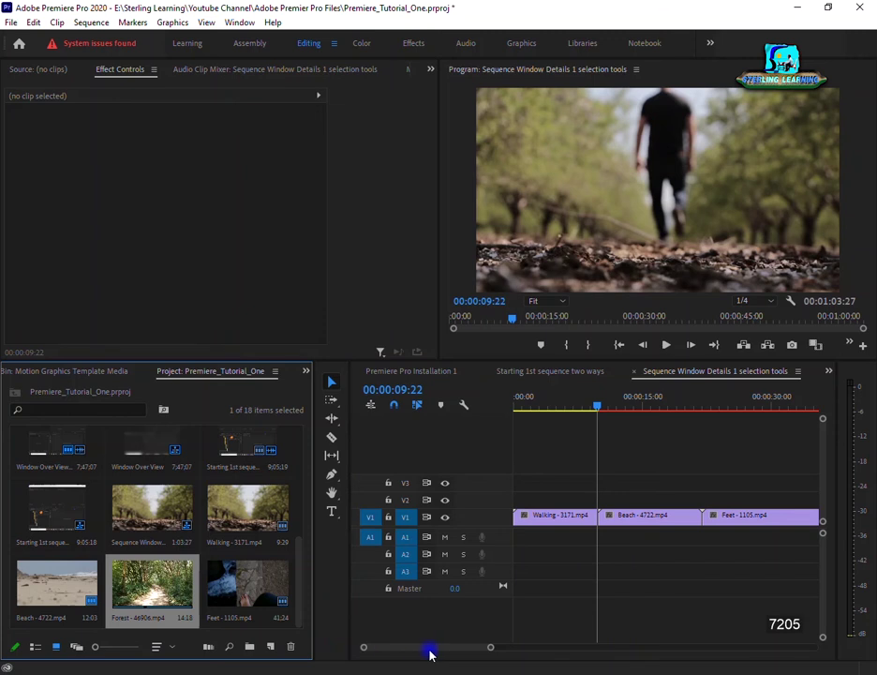
drag(489, 651, 554, 649)
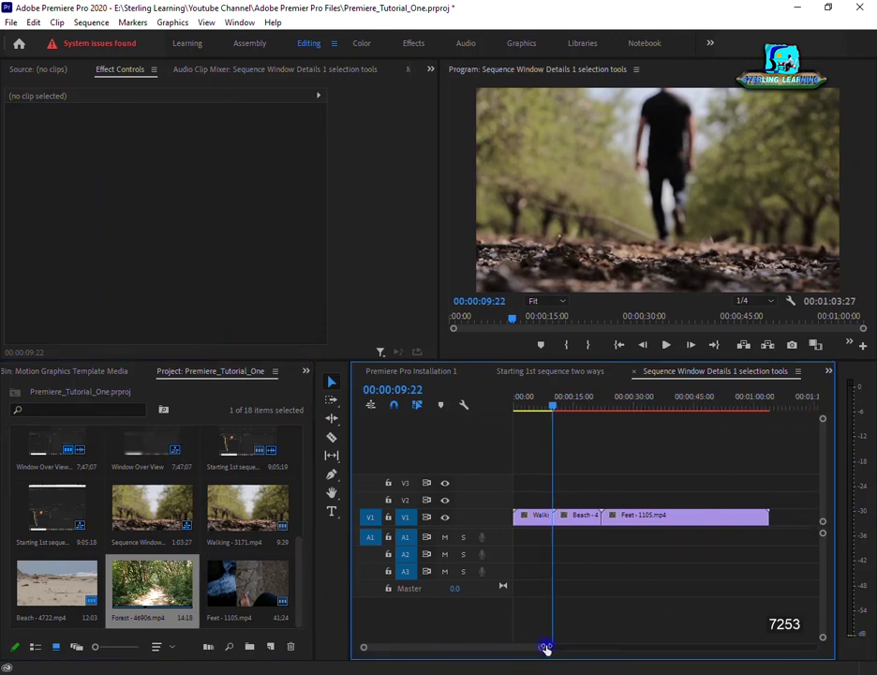
drag(165, 586, 734, 545)
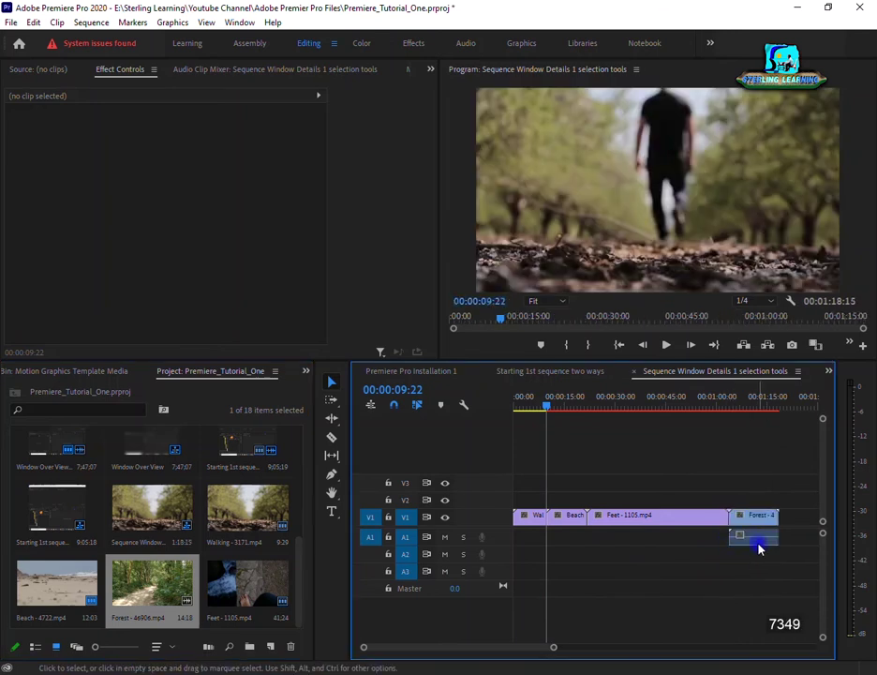
click(755, 540)
click(705, 578)
mouse_move(546, 406)
mouse_down()
mouse_move(490, 409)
mouse_move(685, 430)
mouse_move(485, 432)
mouse_up()
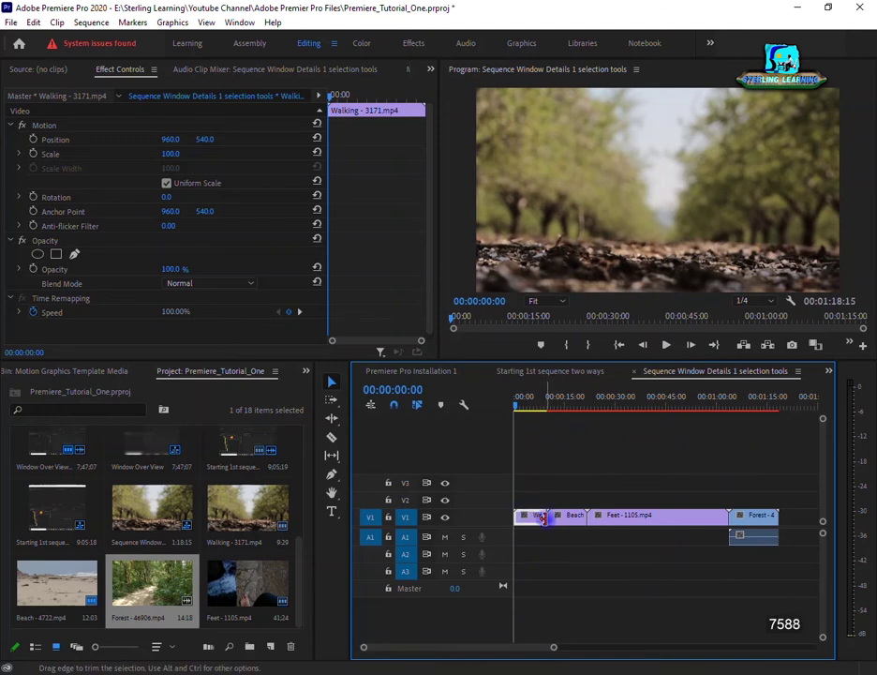
- Drag the Walking/Beach edit point on V1 back and forth, pushing Beach's start 2:19 later
click(562, 477)
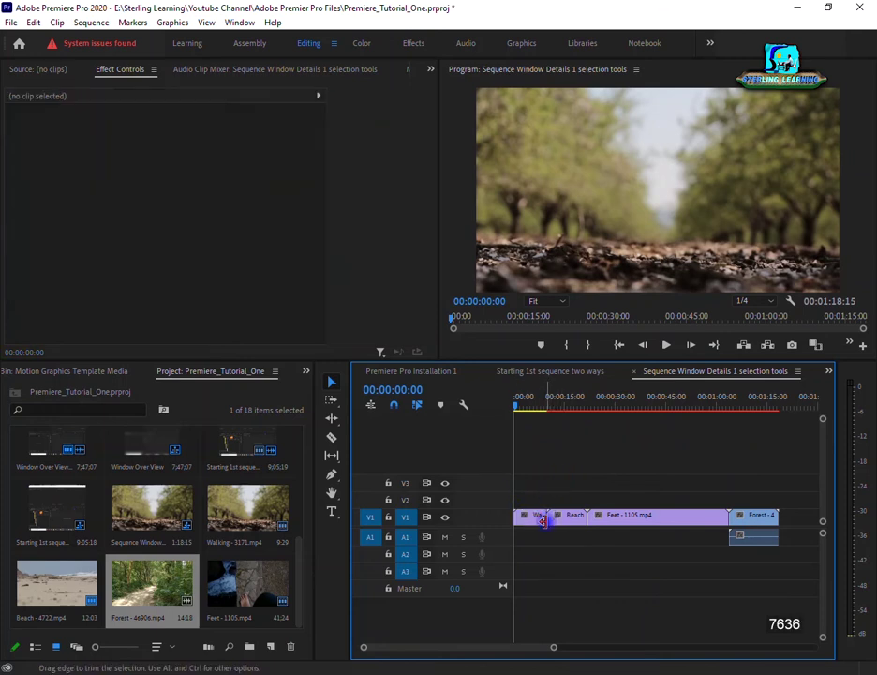
drag(550, 516, 546, 517)
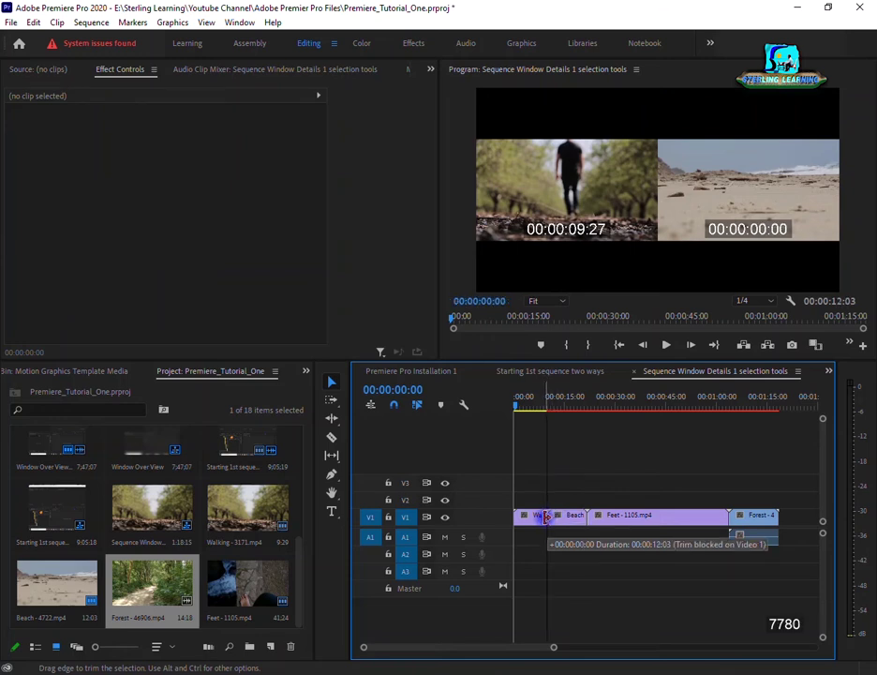
drag(547, 516, 547, 516)
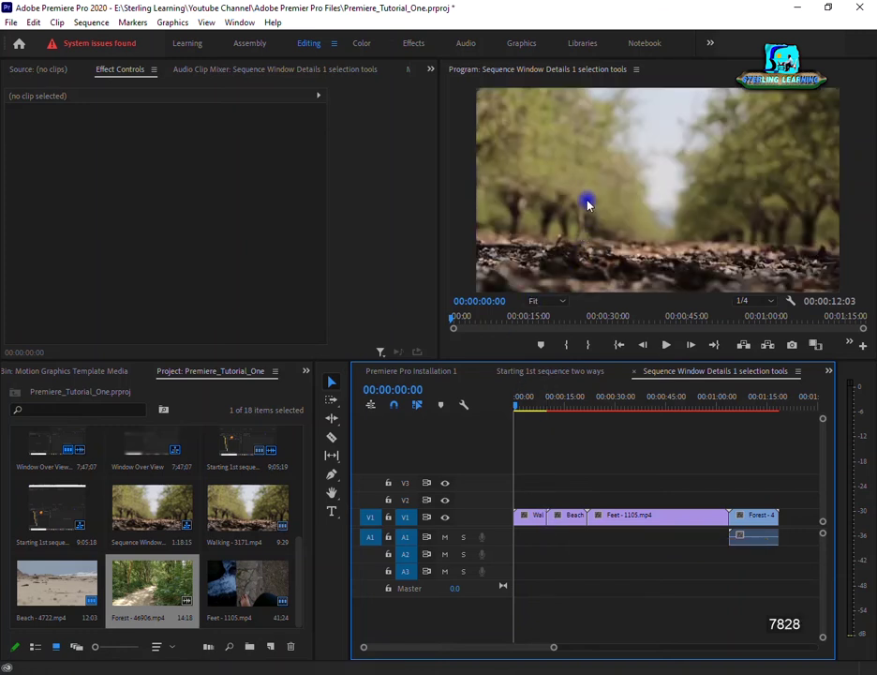
drag(548, 517, 573, 516)
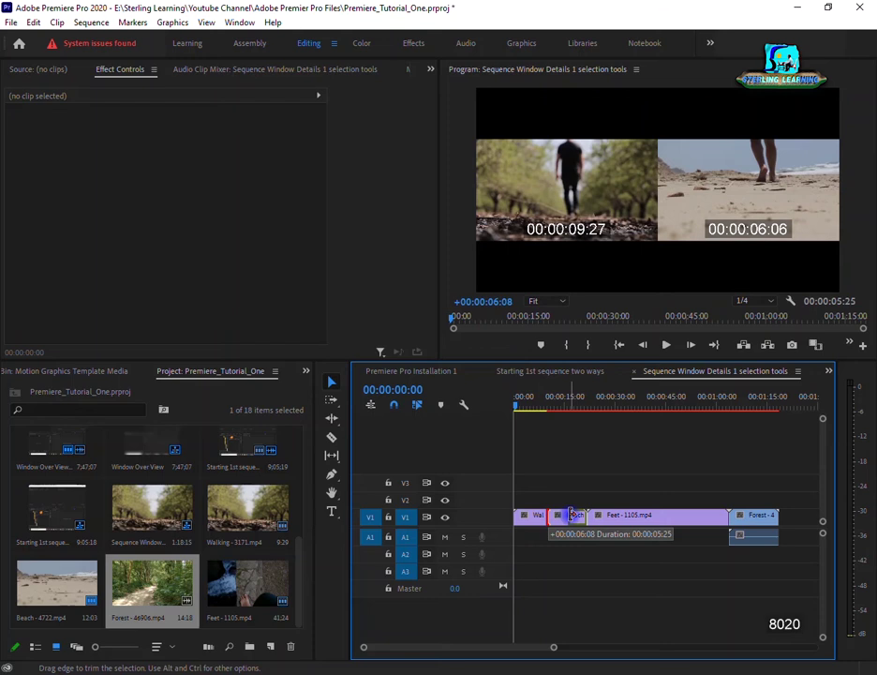
mouse_move(572, 515)
mouse_down()
mouse_move(600, 518)
mouse_move(551, 540)
mouse_up()
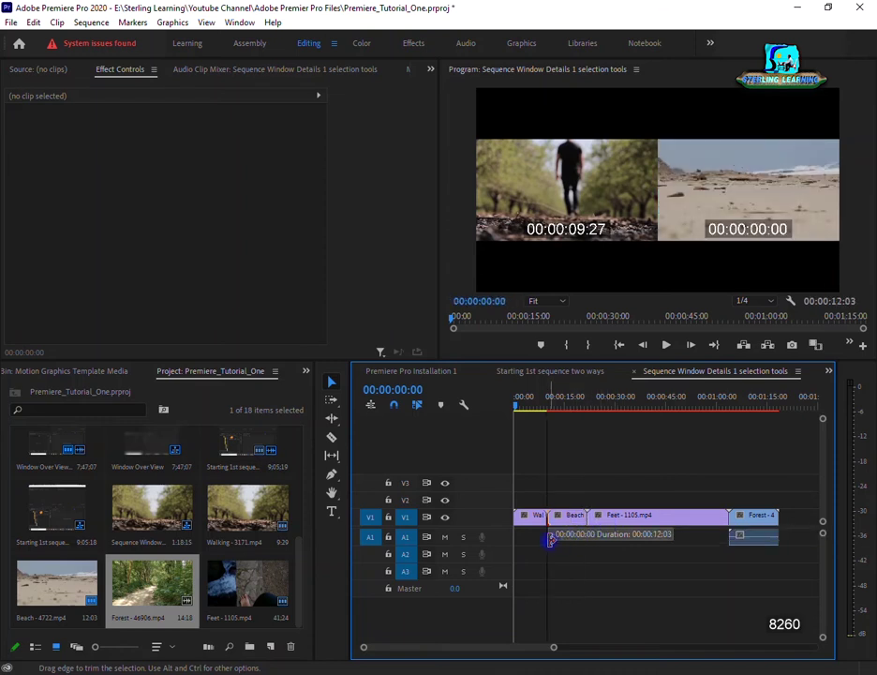
drag(553, 540, 567, 546)
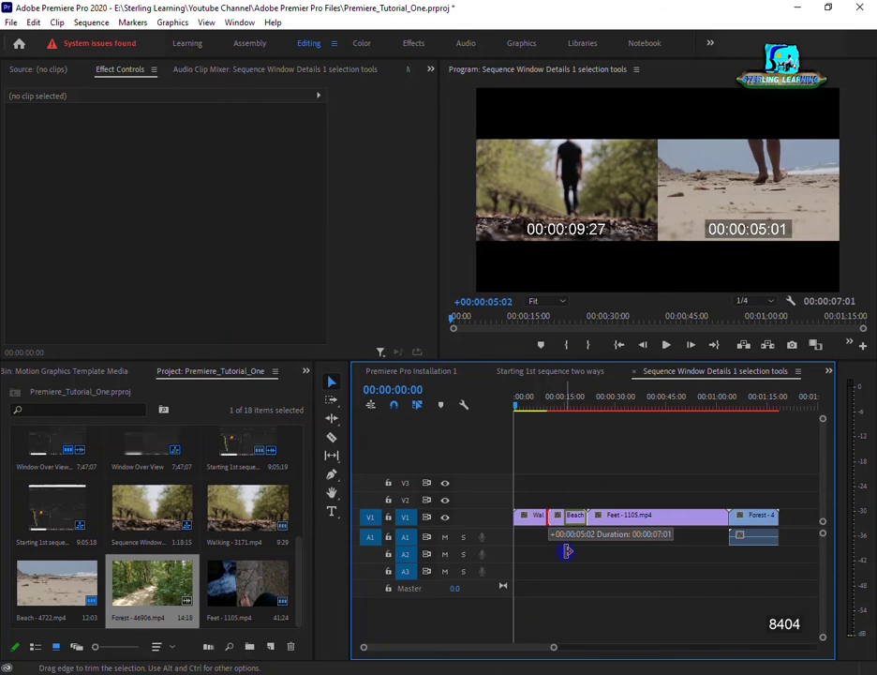
drag(566, 551, 573, 551)
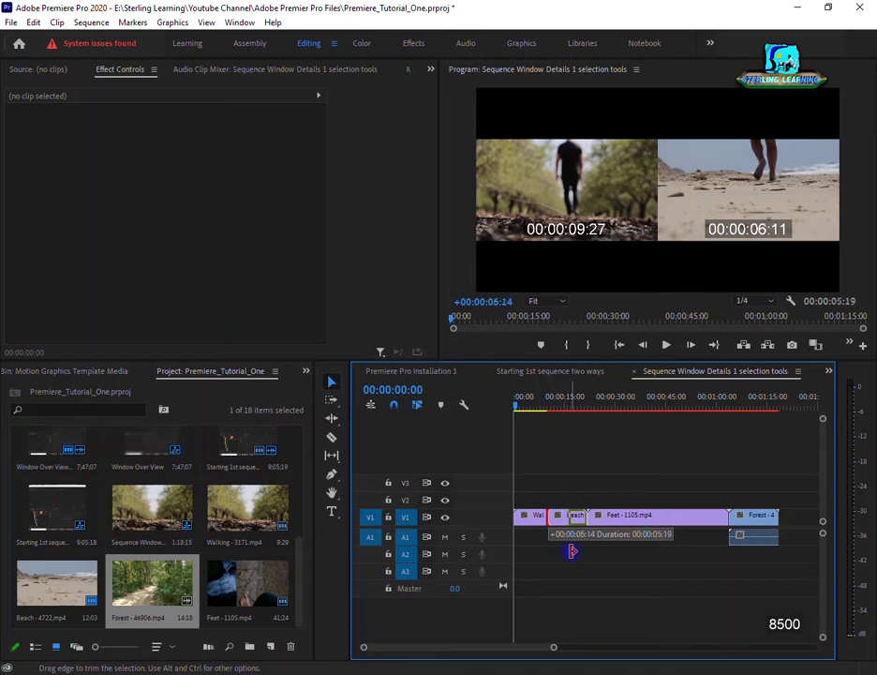
mouse_move(572, 551)
mouse_down()
mouse_move(586, 551)
mouse_move(548, 556)
mouse_move(522, 517)
mouse_move(530, 518)
mouse_move(518, 518)
mouse_move(540, 518)
mouse_move(532, 517)
mouse_up()
click(552, 517)
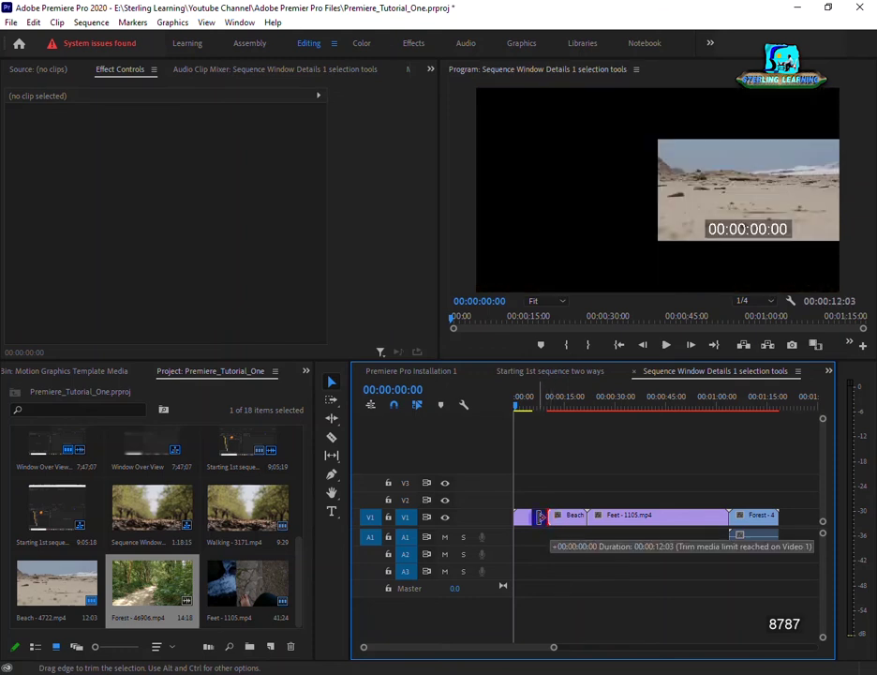
- Slide Forest left against Feet, then shift Beach, Feet and Forest about 4 seconds right
drag(567, 517, 580, 517)
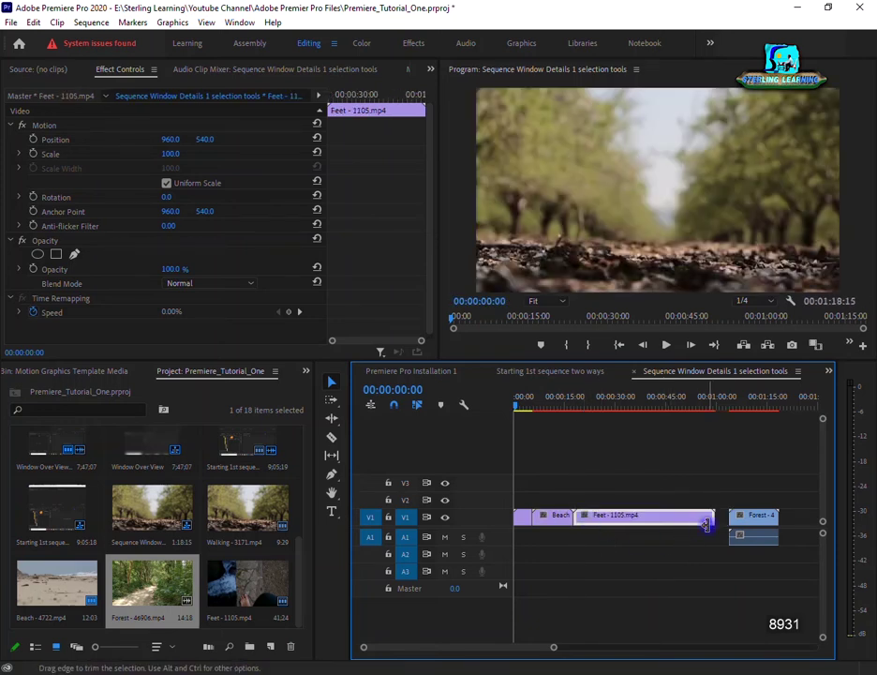
double_click(740, 519)
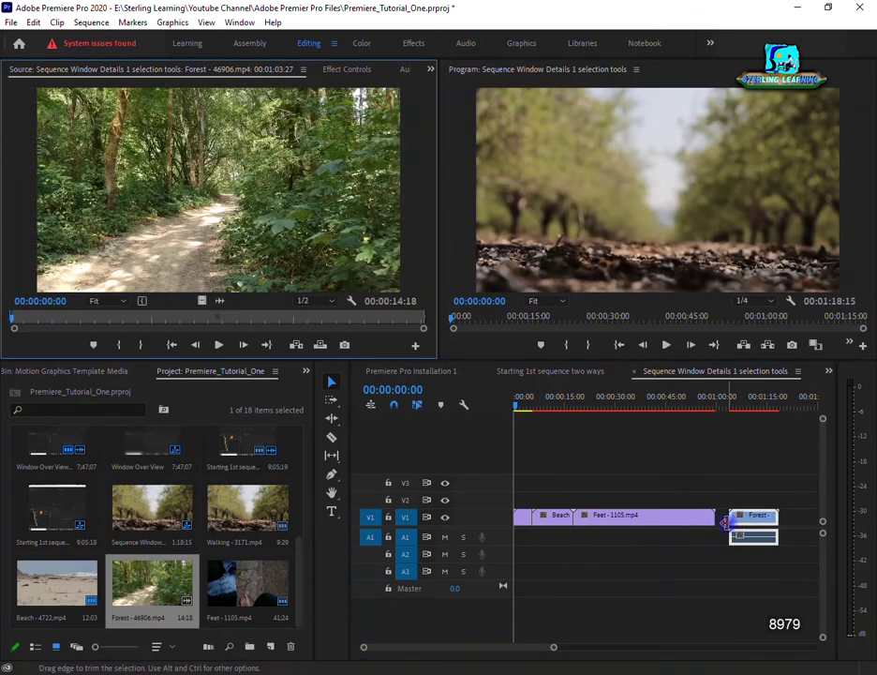
drag(741, 527, 727, 529)
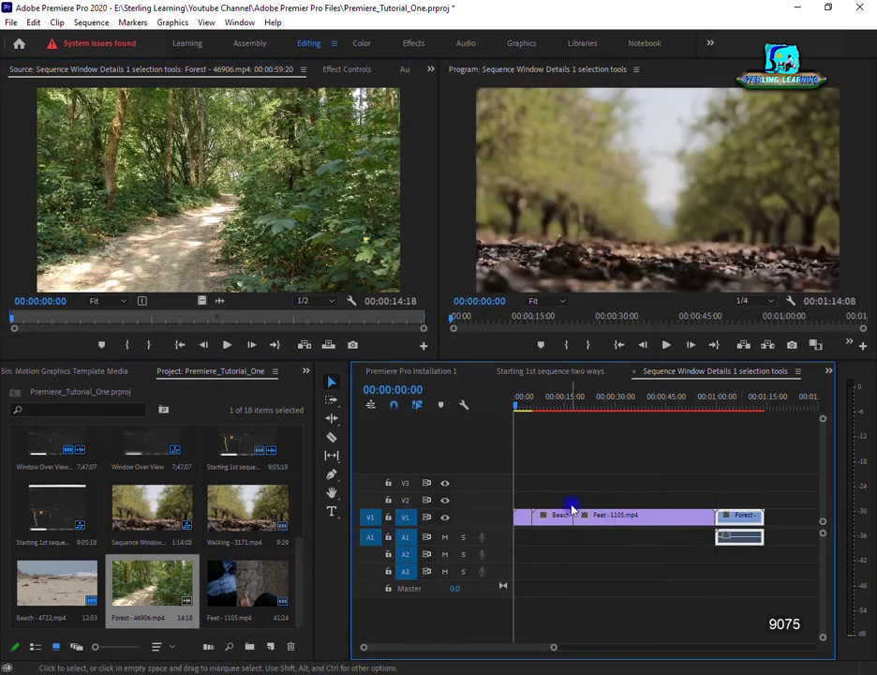
drag(572, 509, 571, 509)
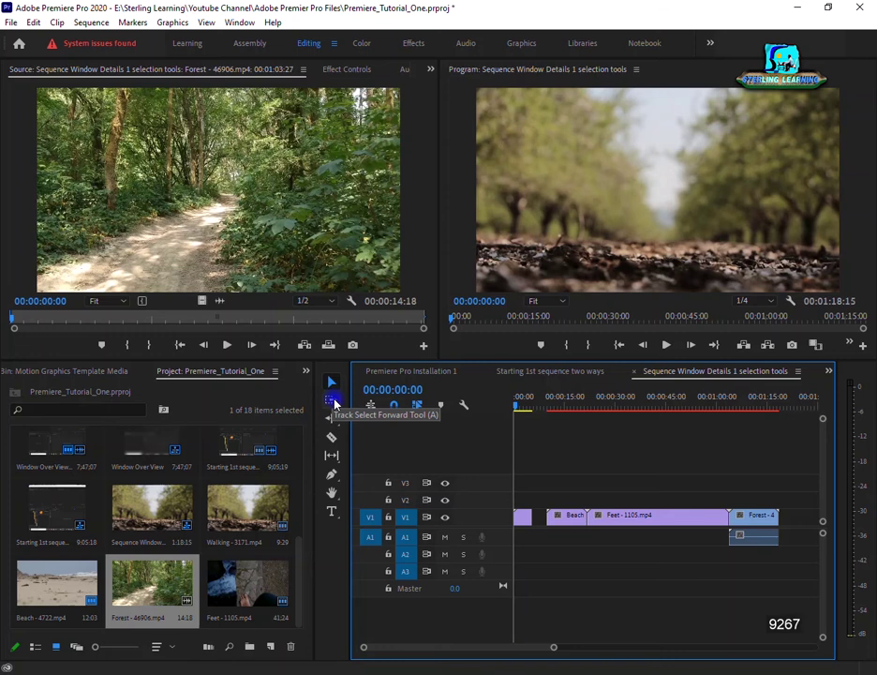
- Select the Beach clip and every later clip with Track Select Forward, then return to the Selection tool
click(333, 402)
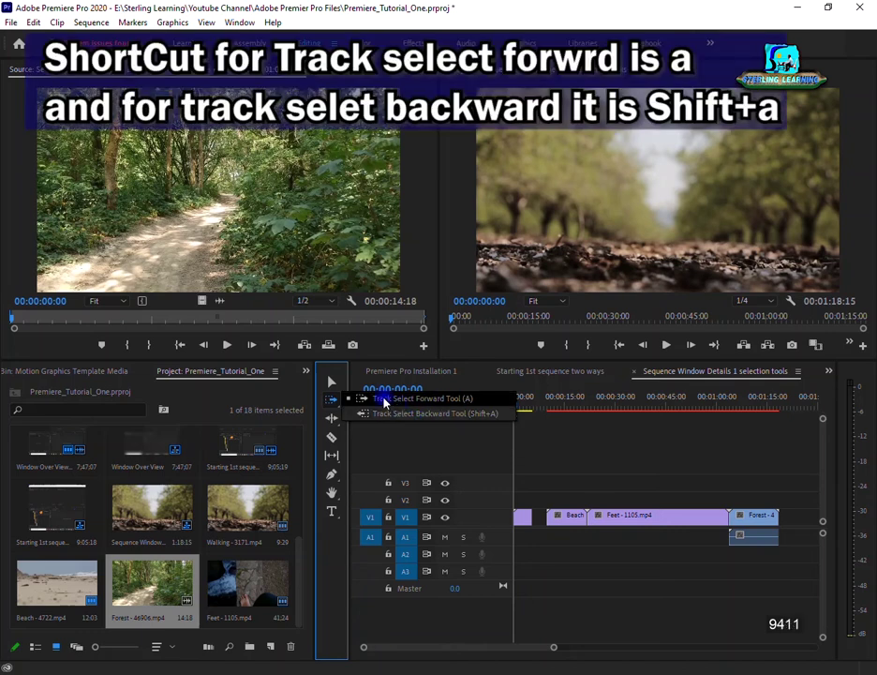
click(442, 400)
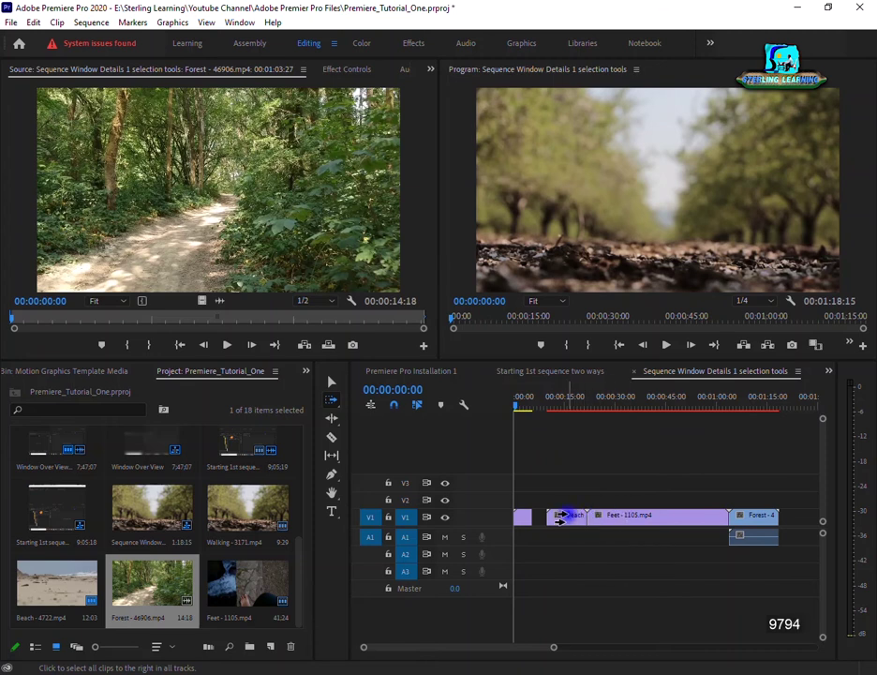
click(560, 517)
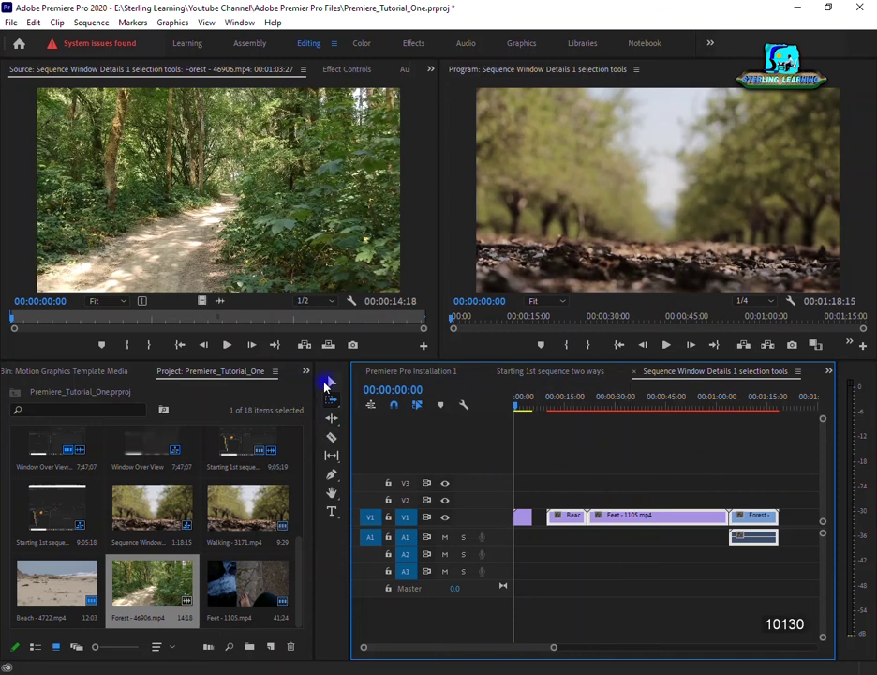
click(331, 381)
- Clear the clip selection on V1, including the Forest clip's audio
click(623, 478)
mouse_move(564, 453)
mouse_down()
mouse_move(568, 484)
mouse_move(764, 564)
mouse_up()
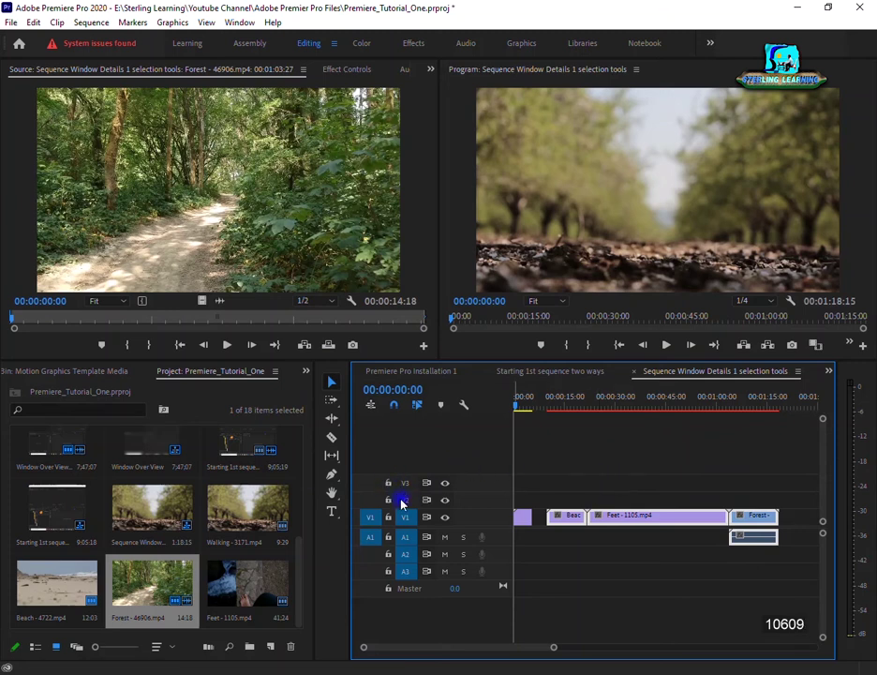
click(609, 503)
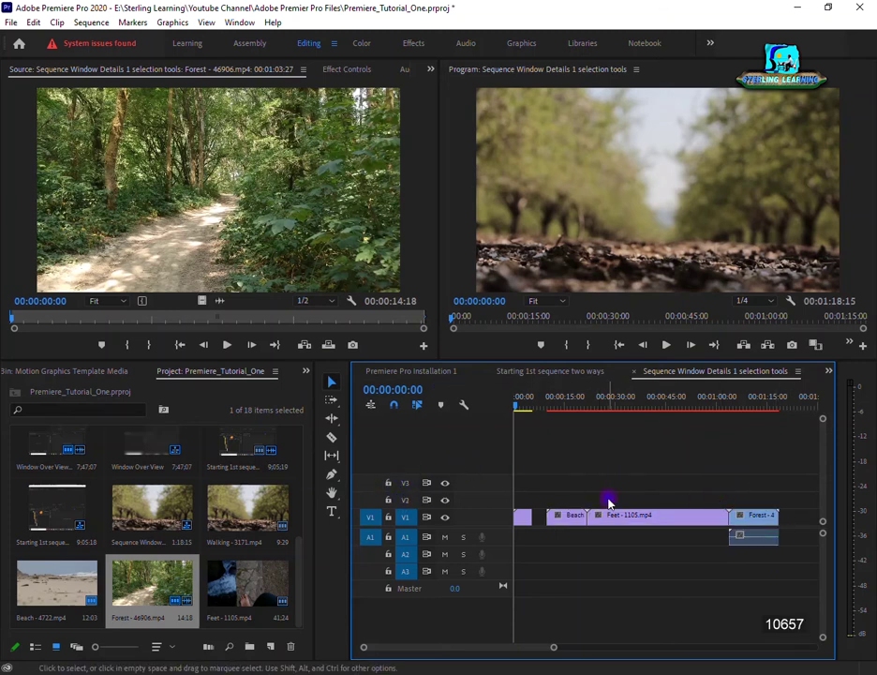
- Try Track Select Forward on the Forest clip and then from the first clip onward
click(331, 399)
click(347, 399)
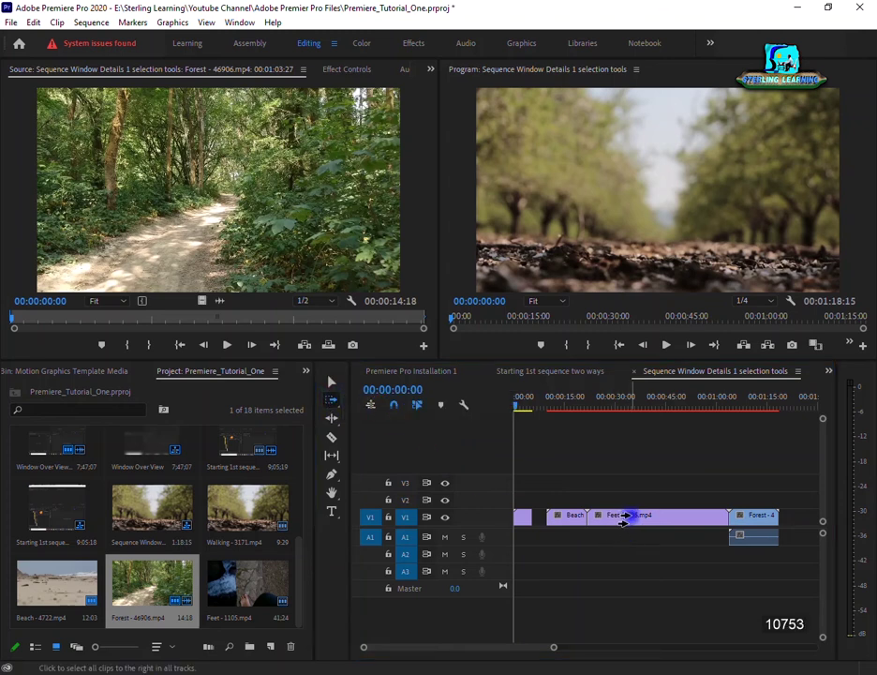
click(624, 517)
click(755, 517)
click(530, 518)
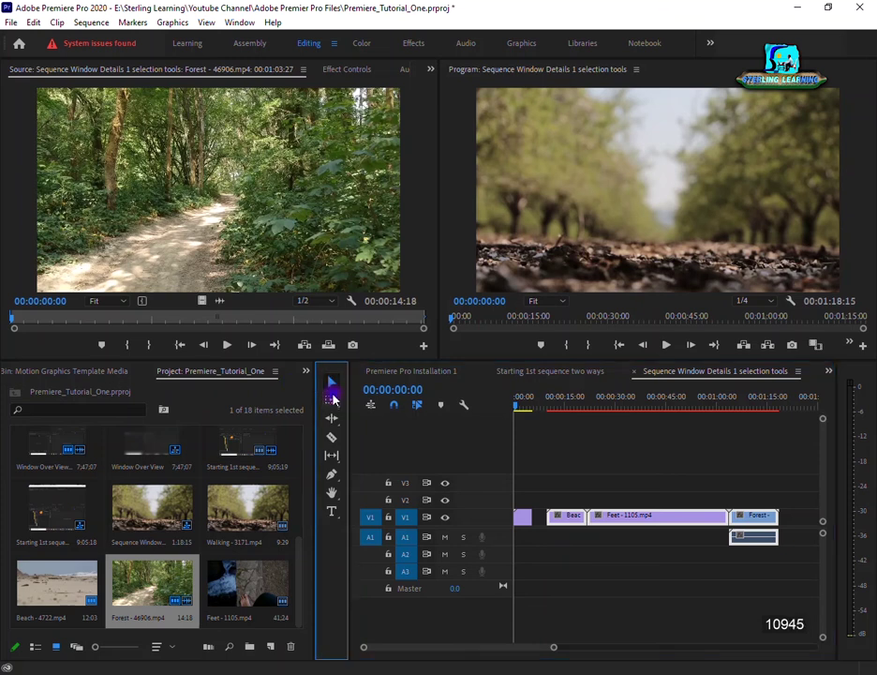
- With Track Select Backward, select Forest, then Beach, together with everything to their left
click(333, 401)
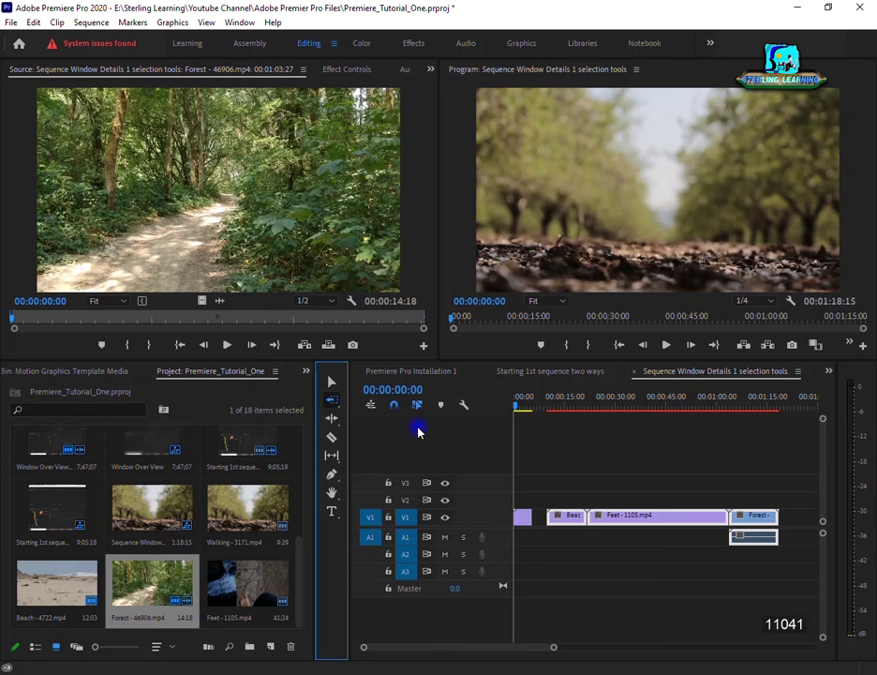
click(651, 566)
click(748, 523)
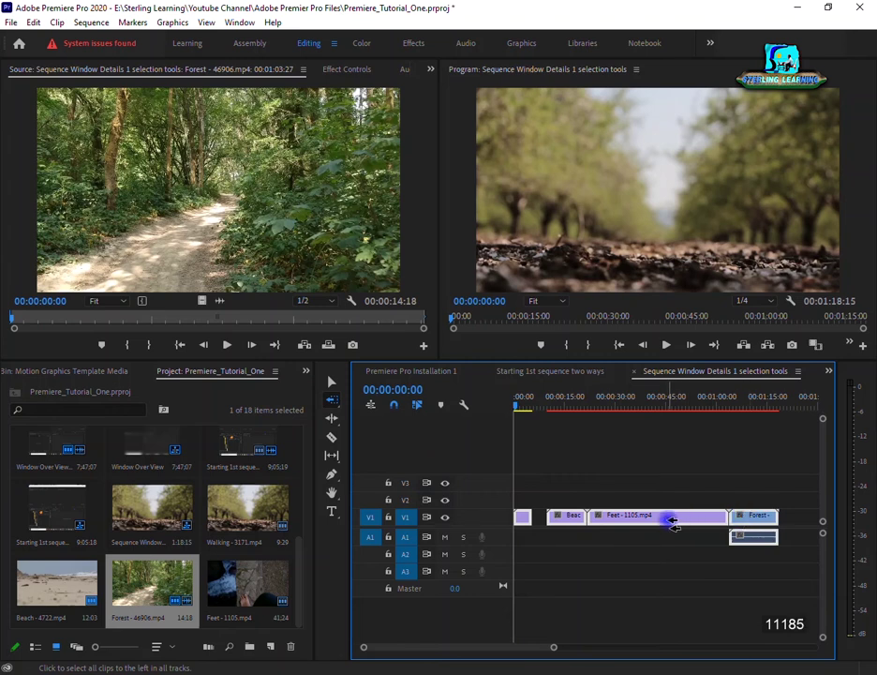
click(564, 517)
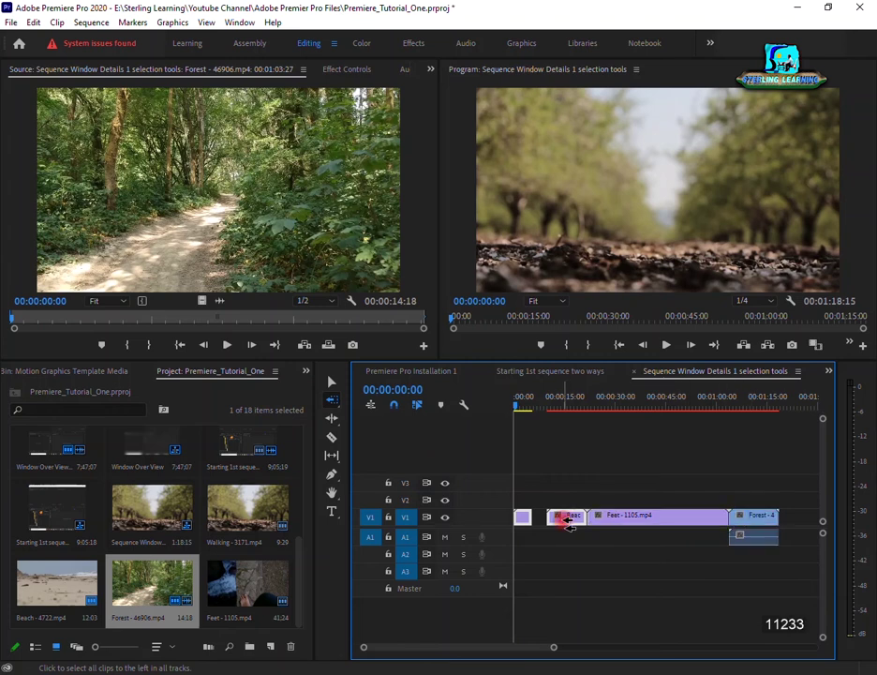
click(568, 518)
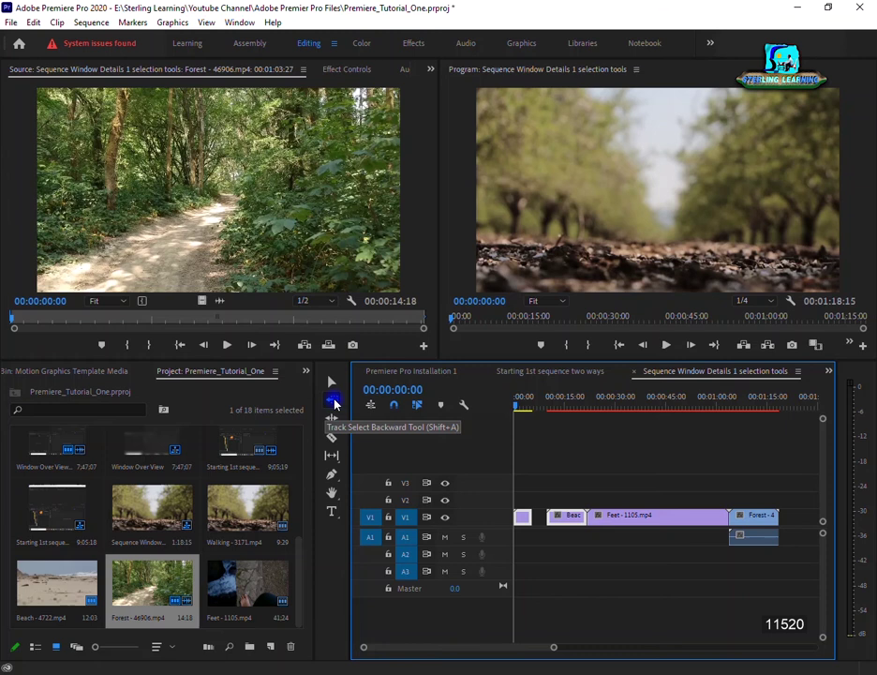
- Return to the Selection tool and drag Feet and Forest from the bin onto the upper video tracks
click(333, 401)
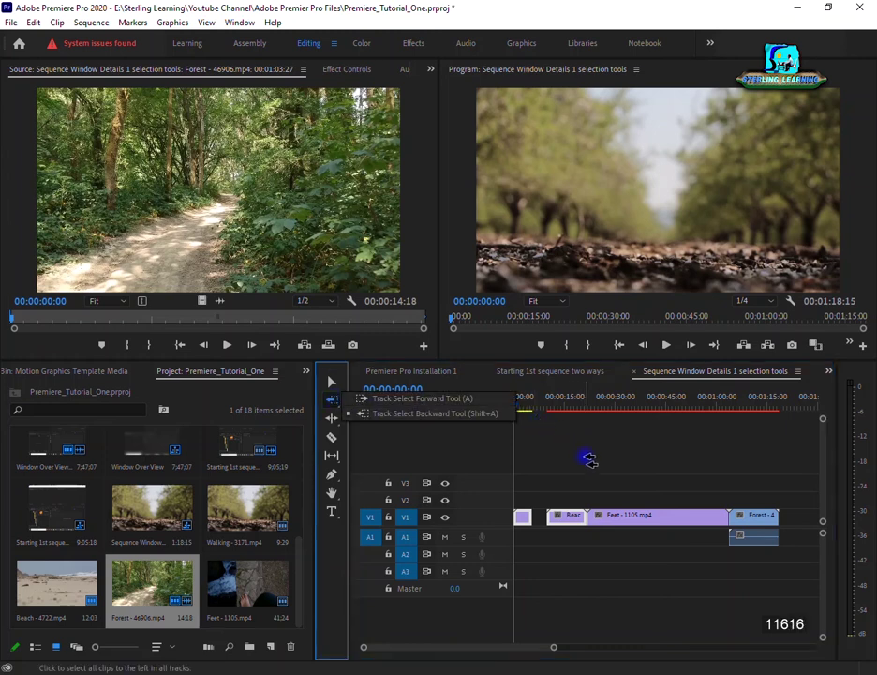
click(396, 386)
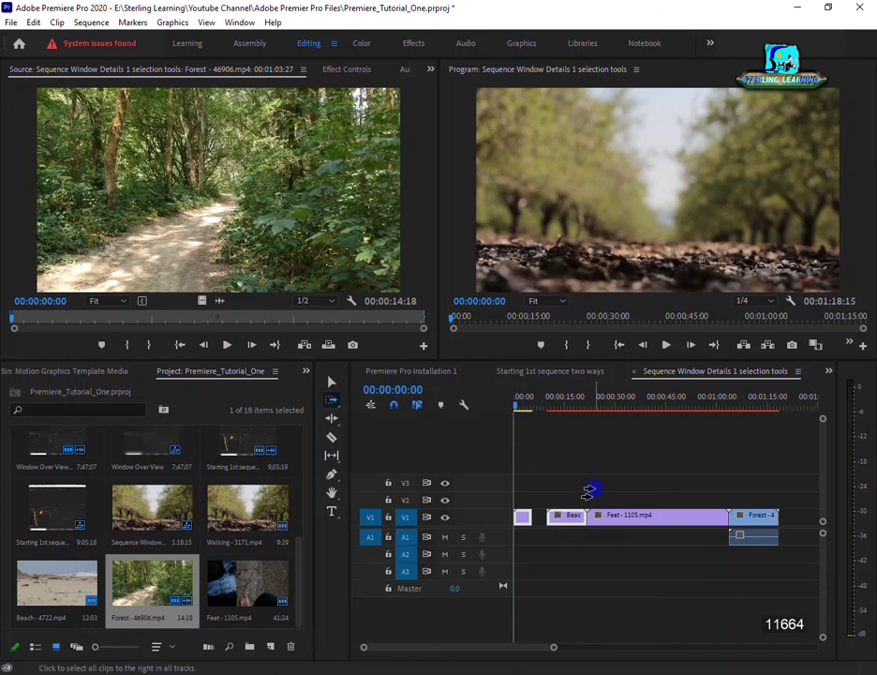
click(332, 382)
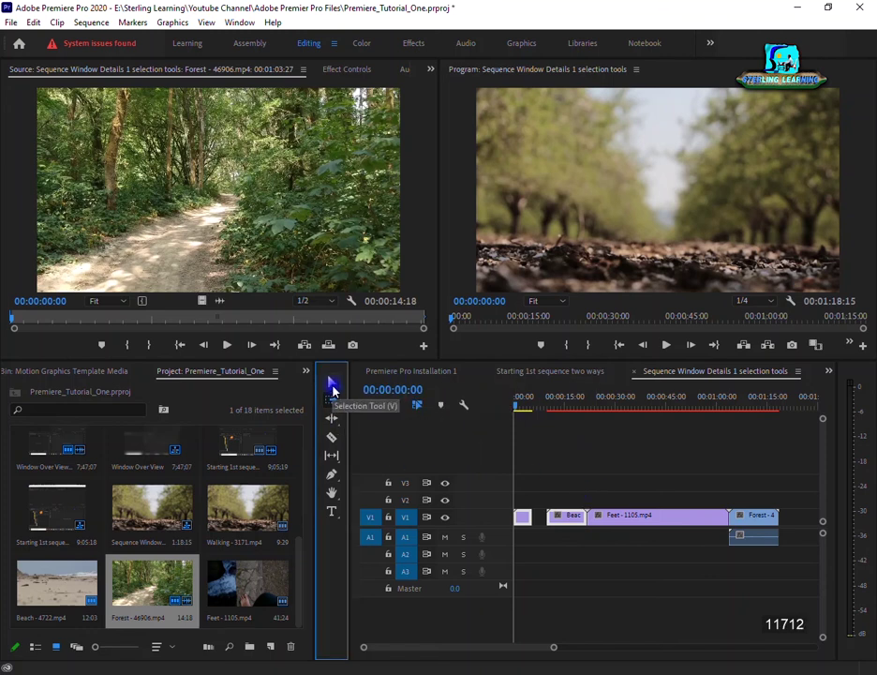
click(241, 584)
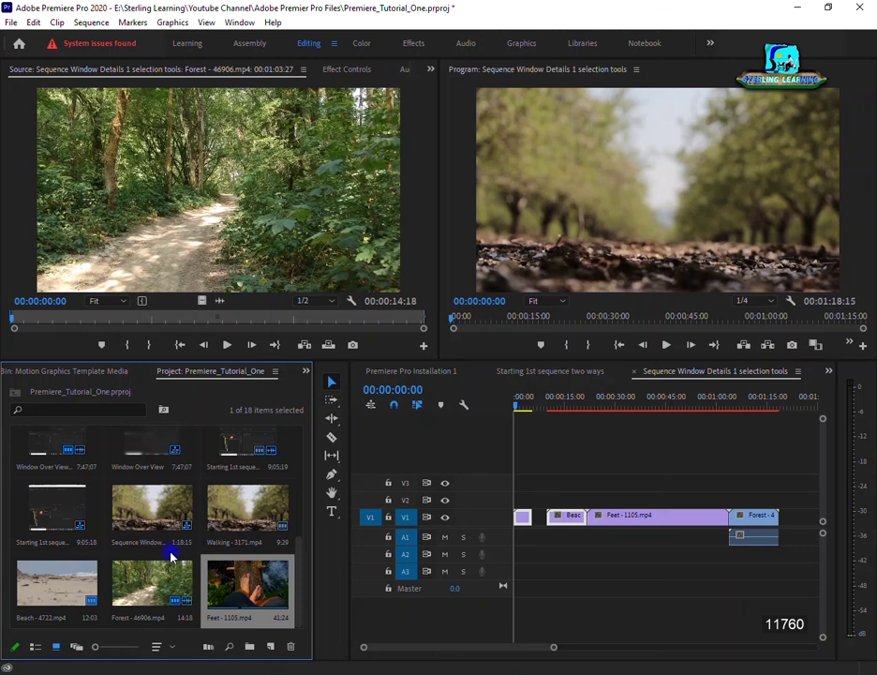
mouse_move(239, 586)
mouse_down()
mouse_move(600, 495)
mouse_move(569, 497)
mouse_up()
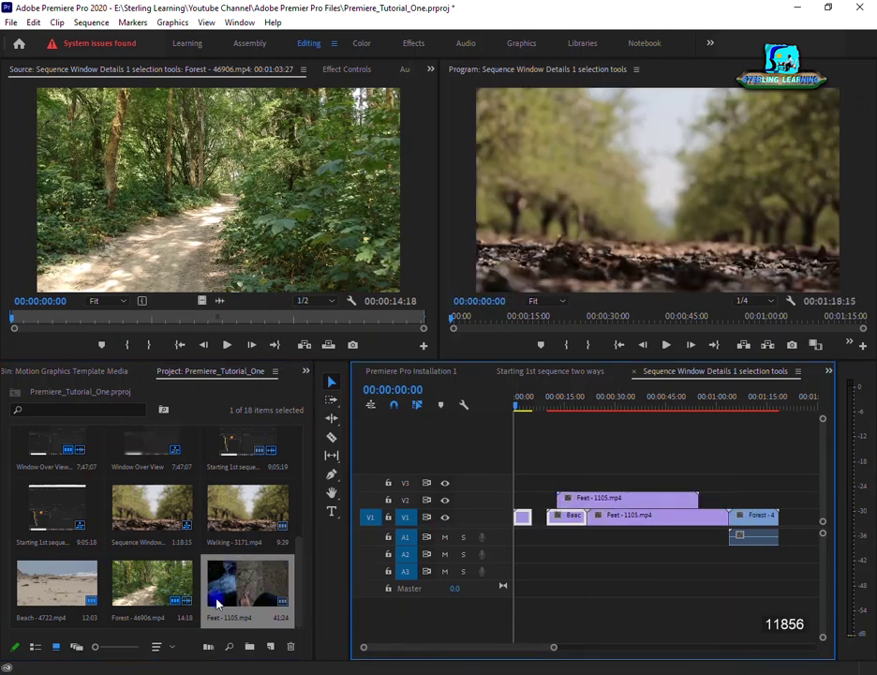
drag(168, 595, 701, 497)
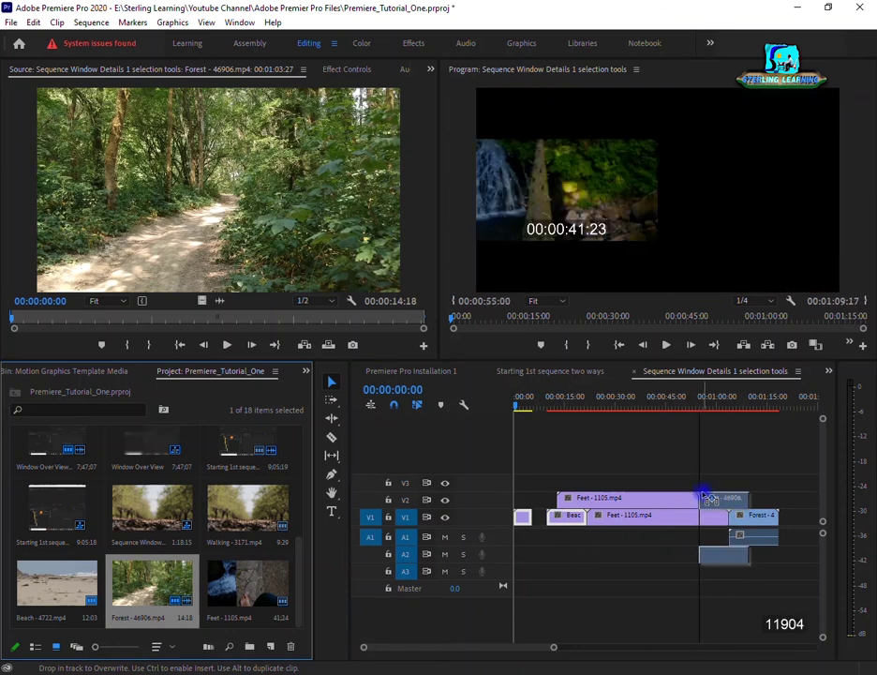
- Delete the extra Feet clip and the Forest clip with its audio from the upper track
click(656, 504)
key(Delete)
click(723, 495)
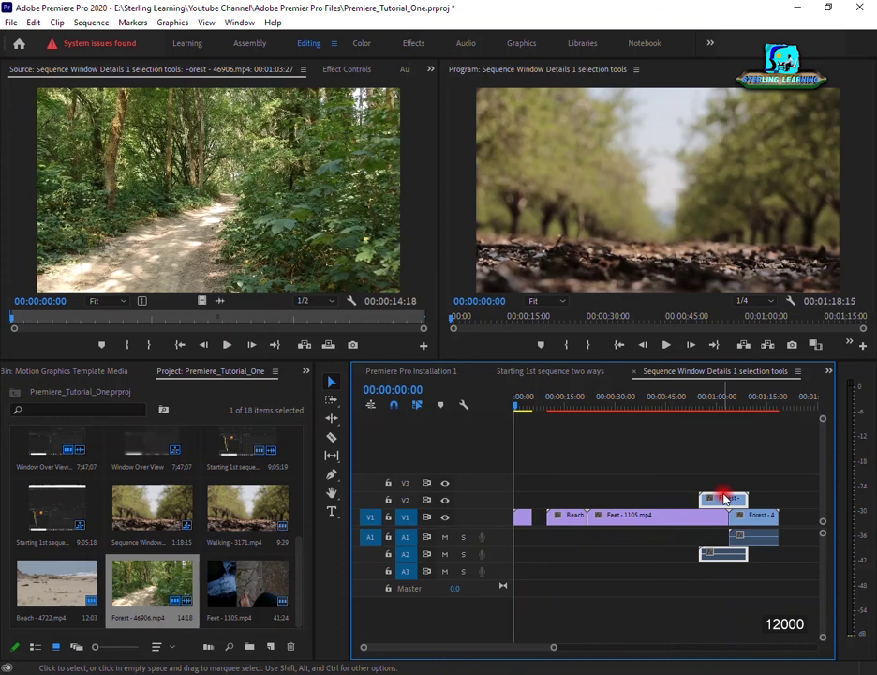
key(Delete)
click(330, 512)
- Type the opening title 'This is my Text' in the Program monitor
click(636, 190)
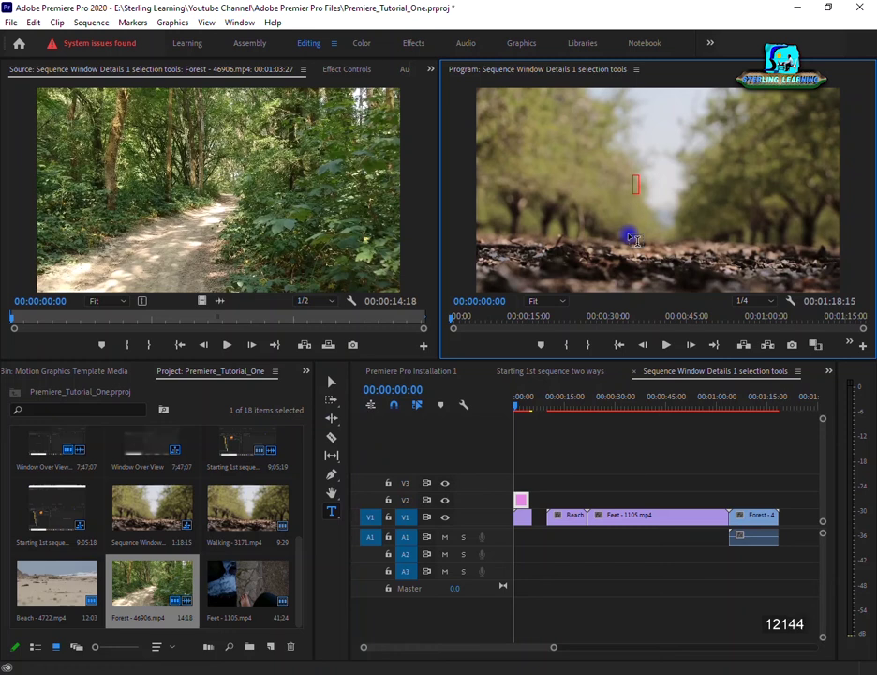
text(This is my Tre)
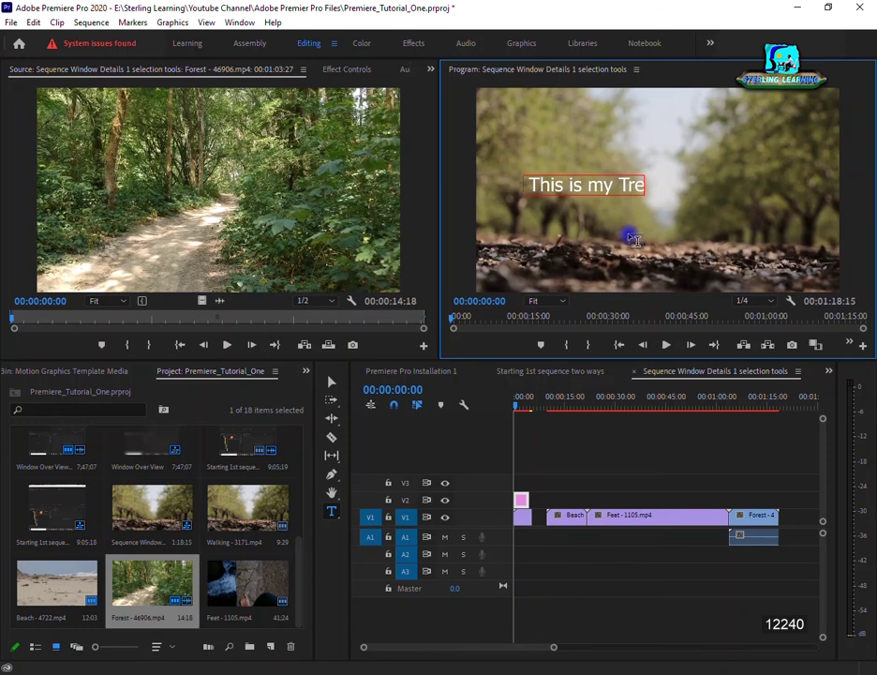
key(BackSpace)
key(BackSpace)
text(ect)
key(BackSpace)
key(BackSpace)
text(xt)
click(634, 238)
click(554, 497)
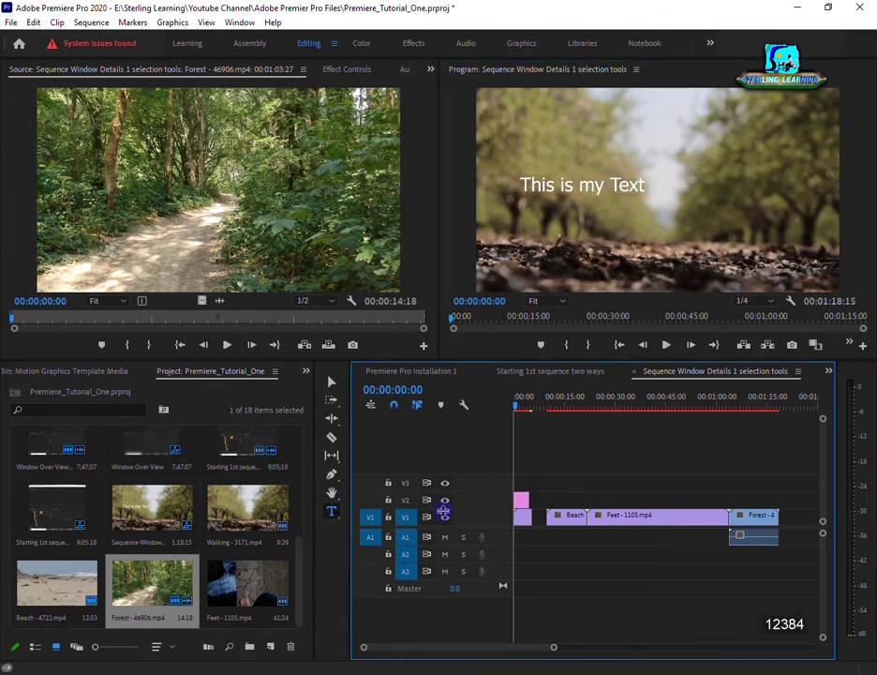
- At about 27 seconds add the title 'This is my another text' and centre it in the frame
click(331, 510)
click(606, 405)
click(600, 178)
text(Thjis)
key(BackSpace)
key(BackSpace)
key(BackSpace)
text(is is)
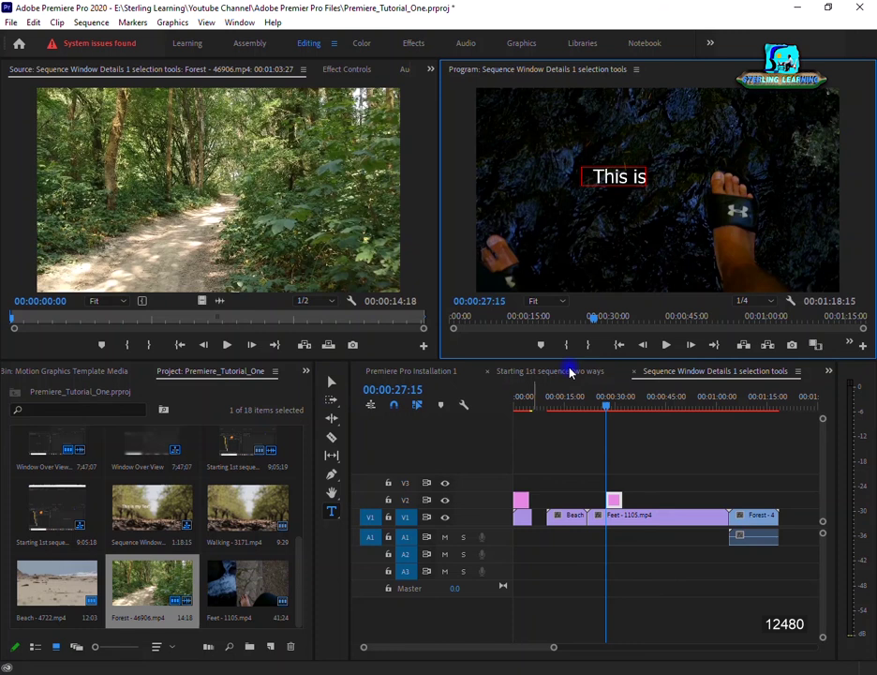
text( my another text)
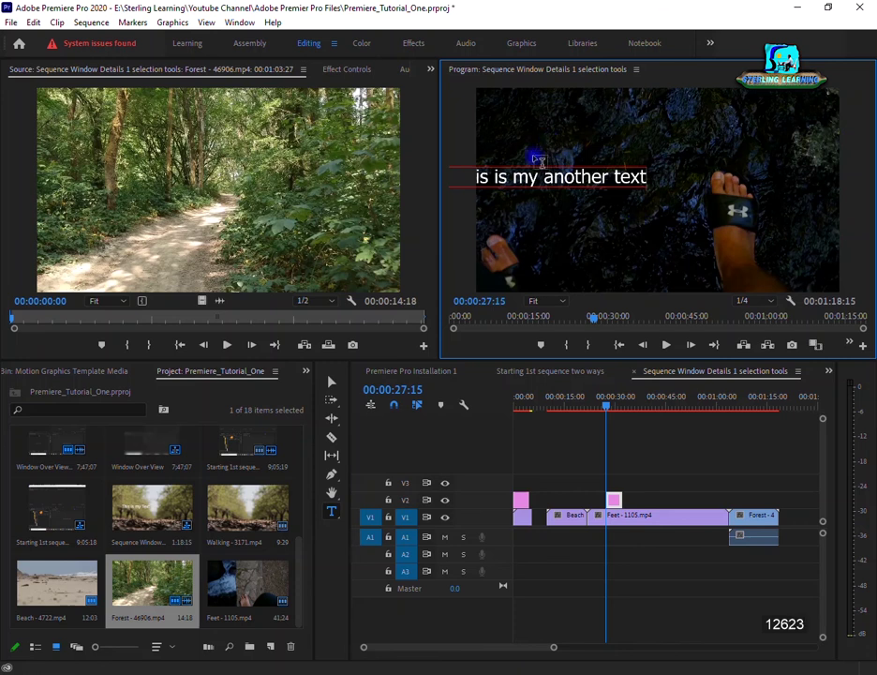
click(333, 383)
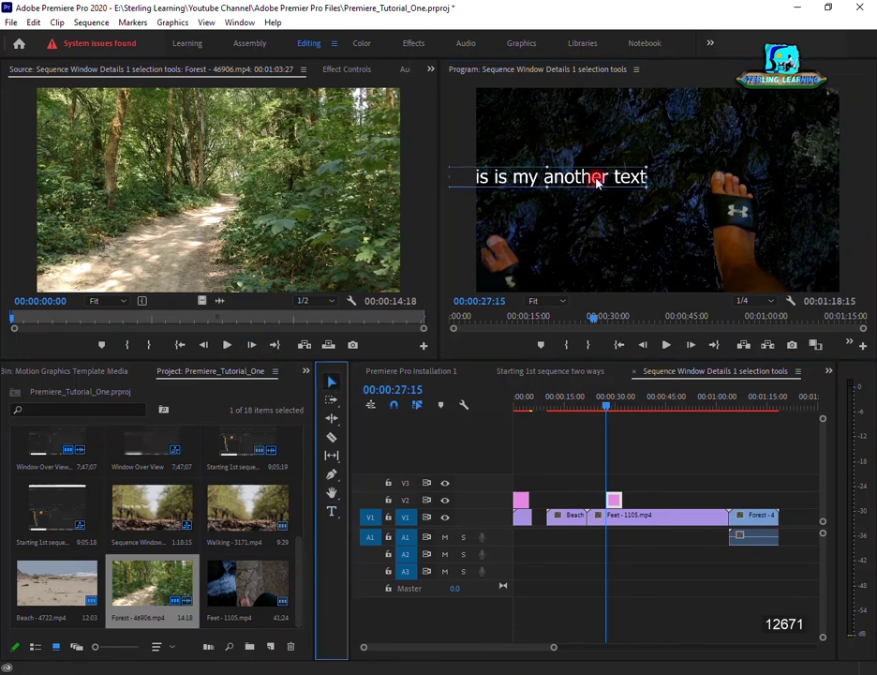
drag(597, 181, 687, 186)
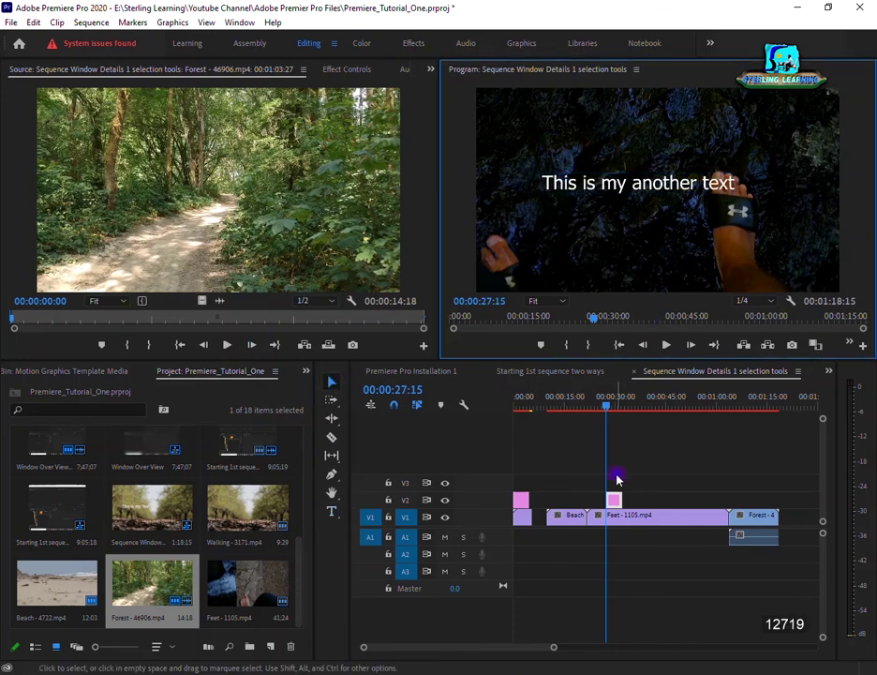
- Scrub to 20:19, then select from the Feet clip forward and then backward
drag(603, 403, 582, 403)
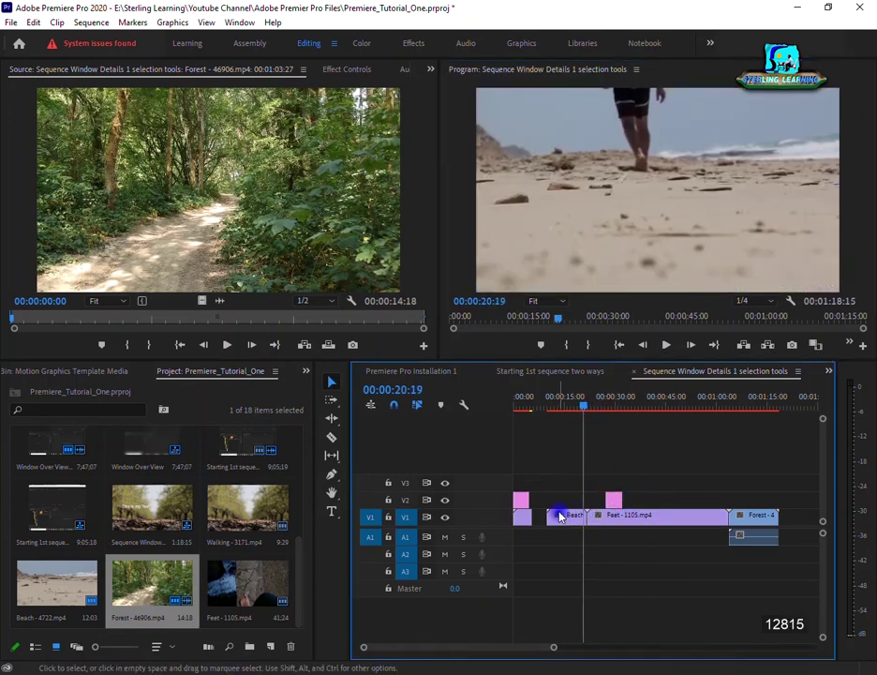
key(a)
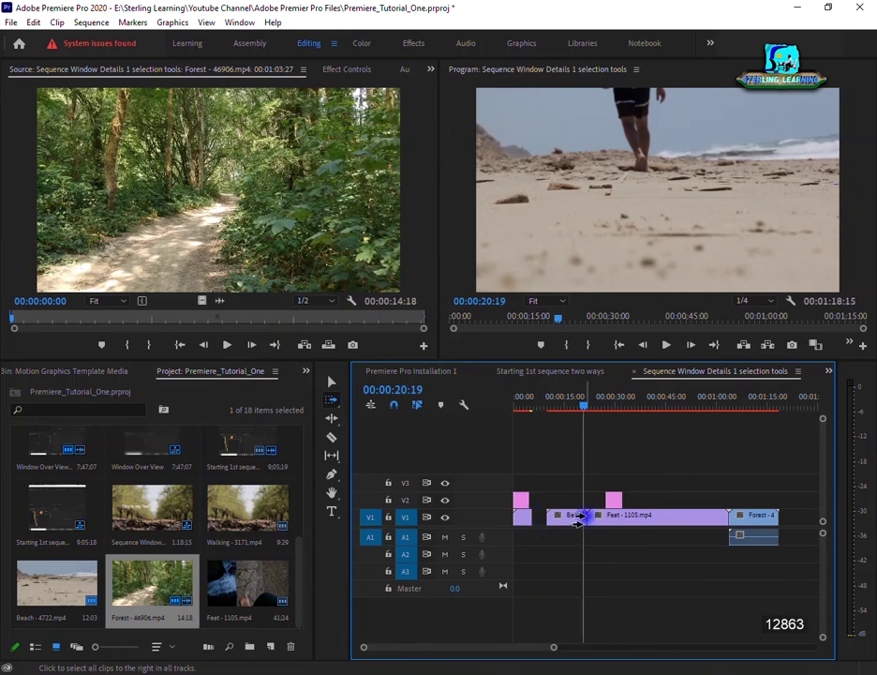
click(607, 516)
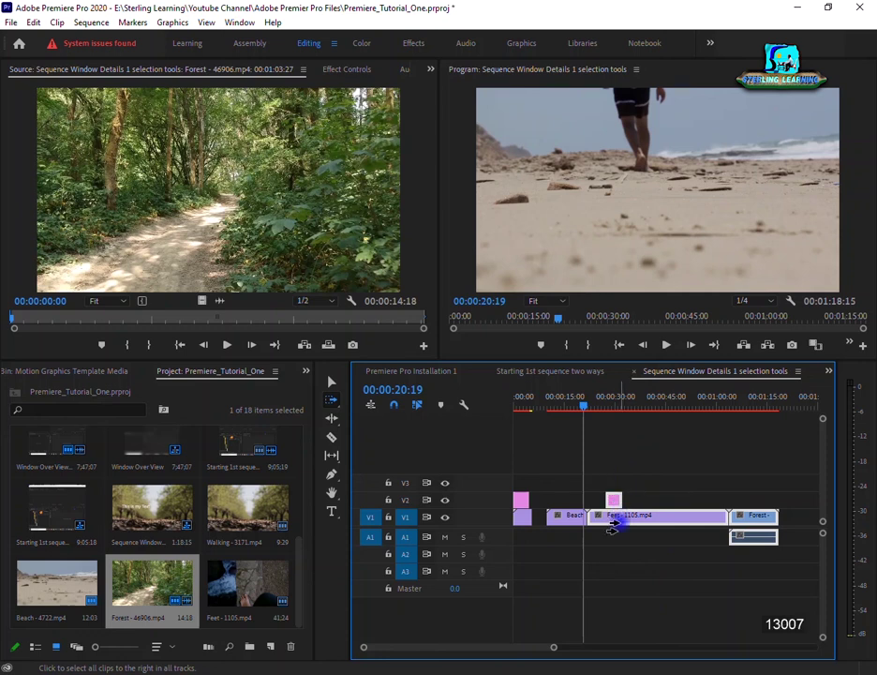
key(shift+a)
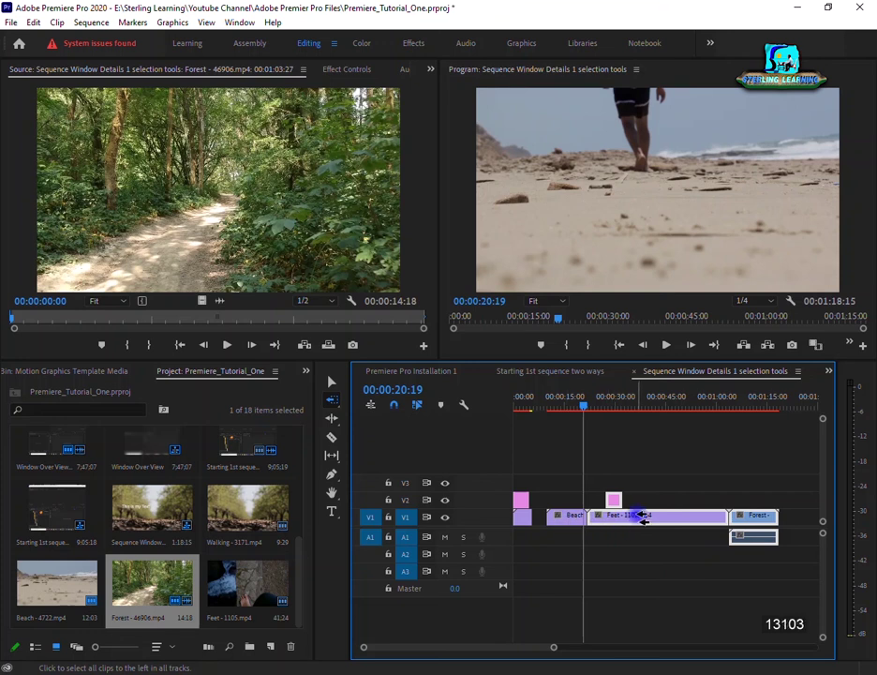
click(638, 515)
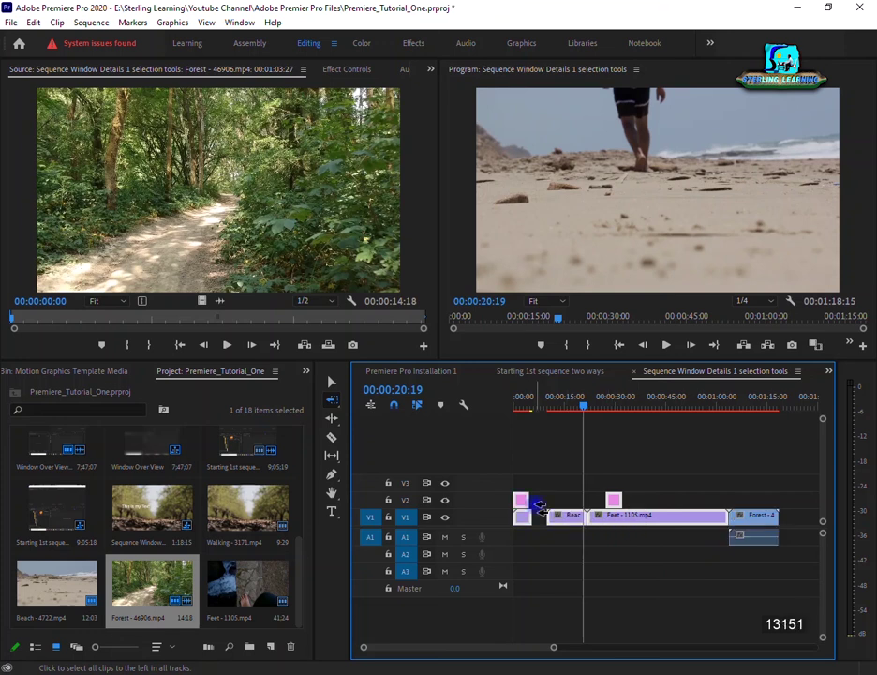
- Try single-track forward selection on the second title, then select Feet and all later clips
key(a)
click(695, 505)
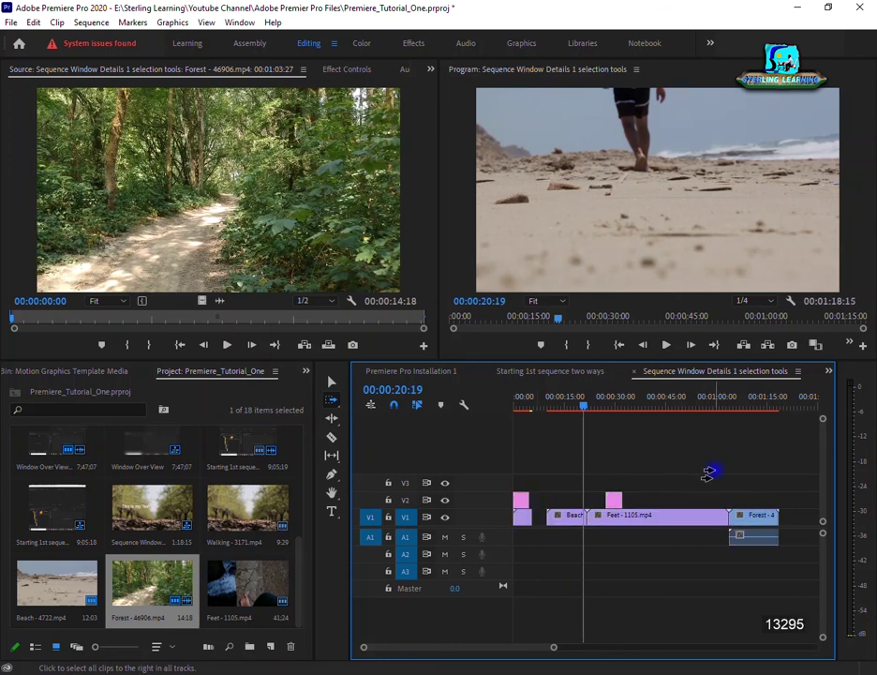
key(shift)
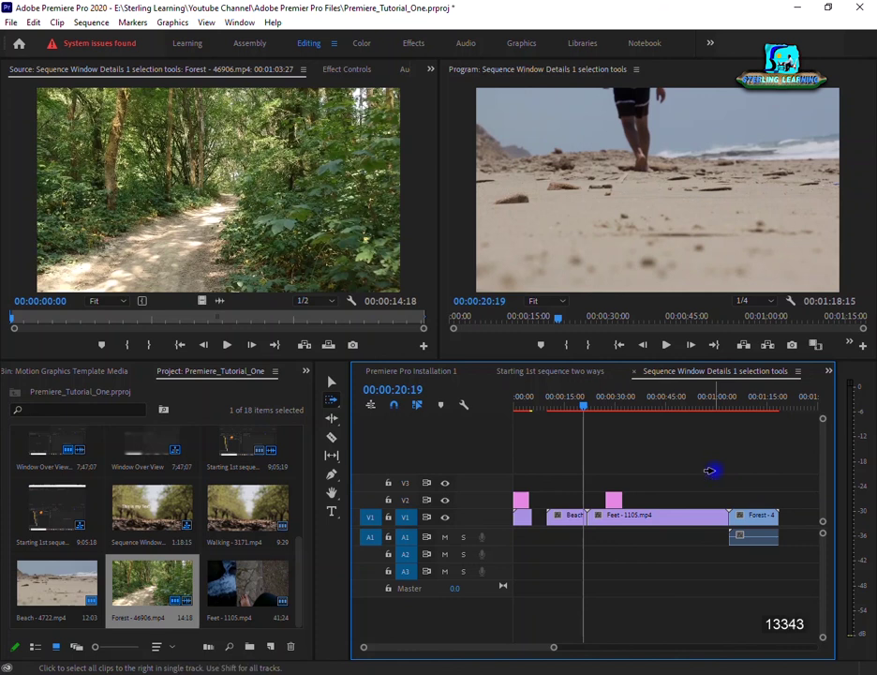
click(604, 500)
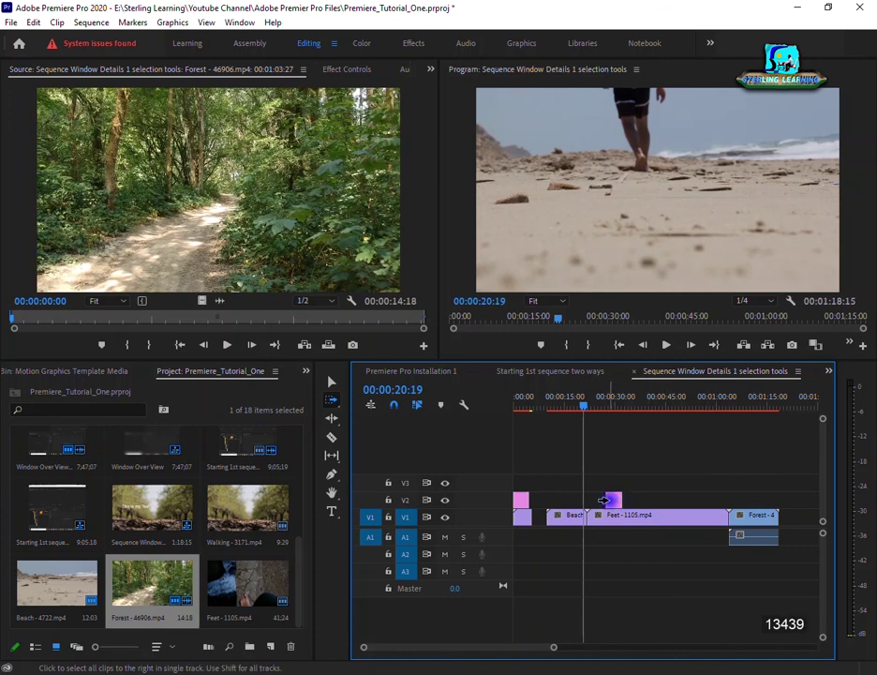
click(603, 500)
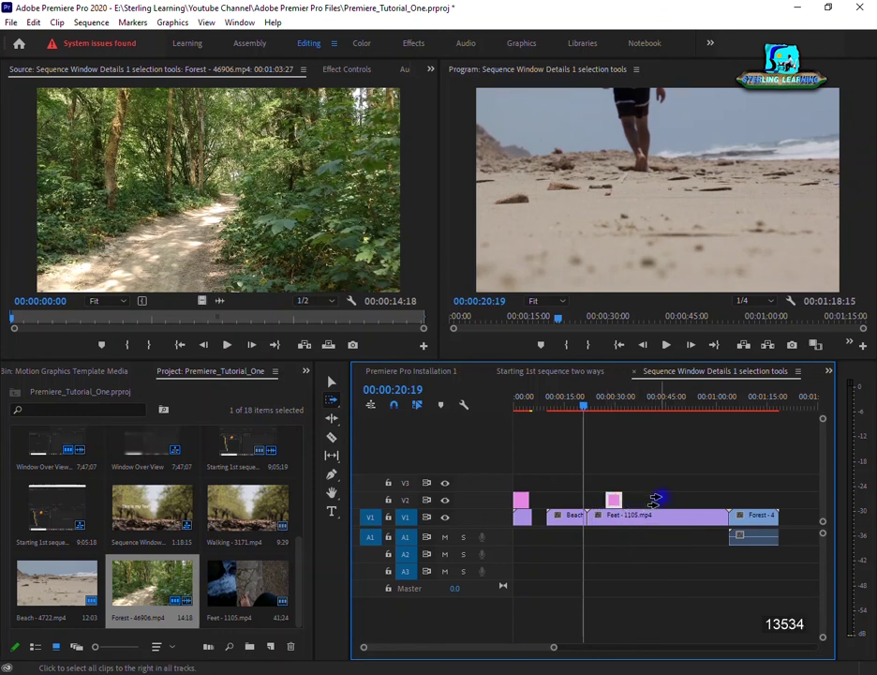
click(630, 518)
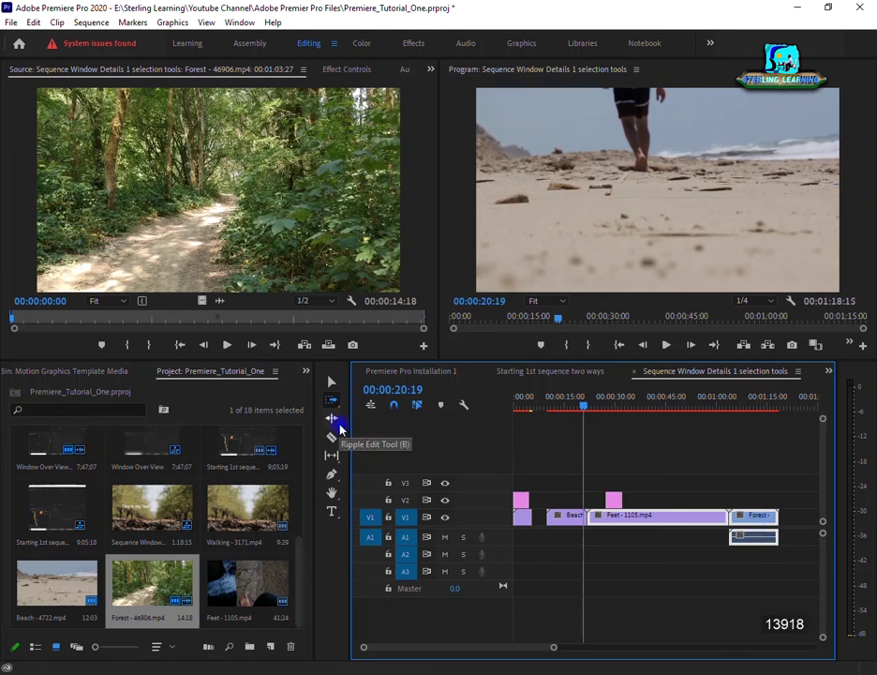
click(332, 384)
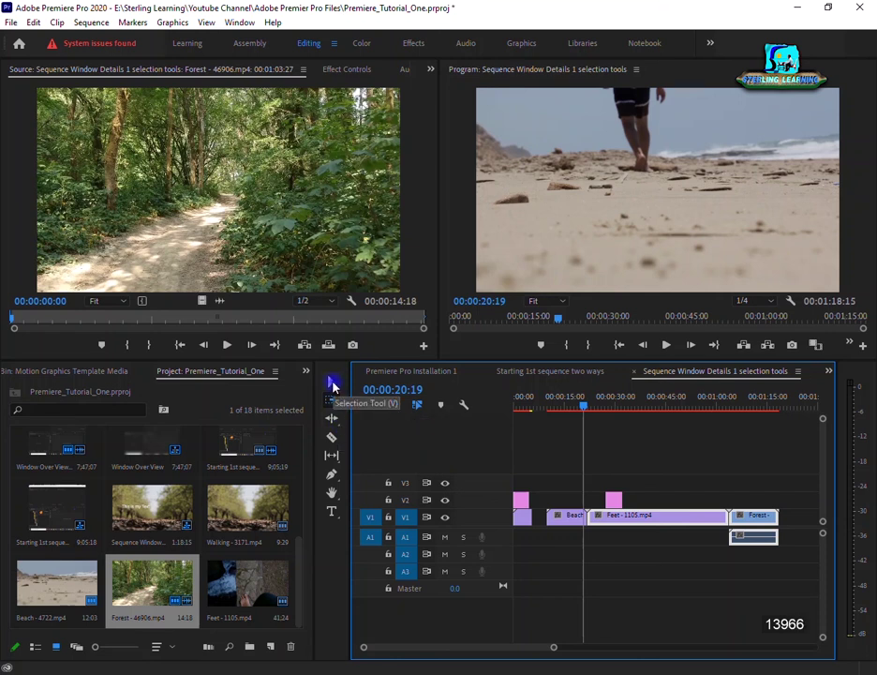
click(332, 399)
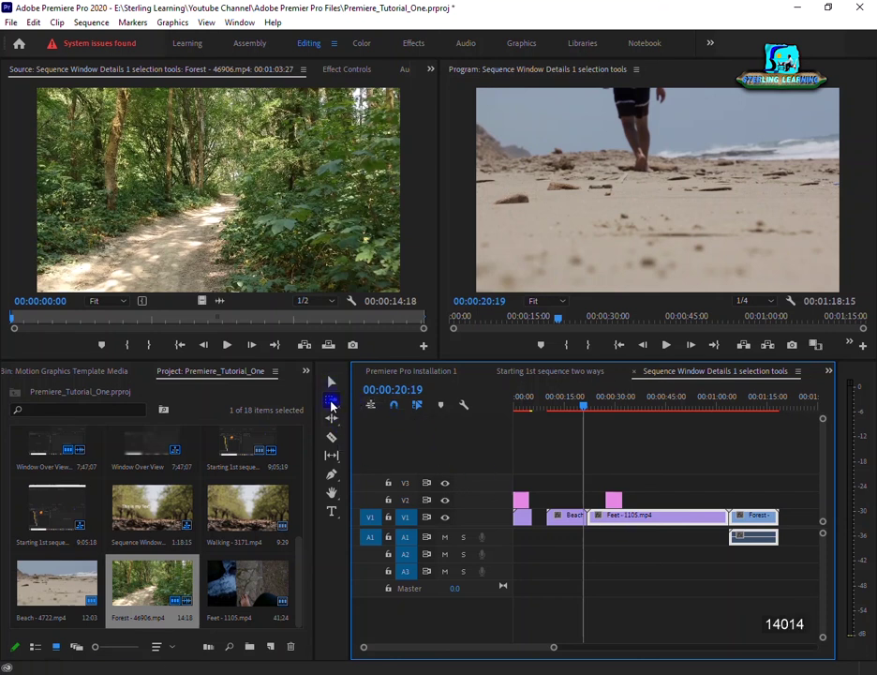